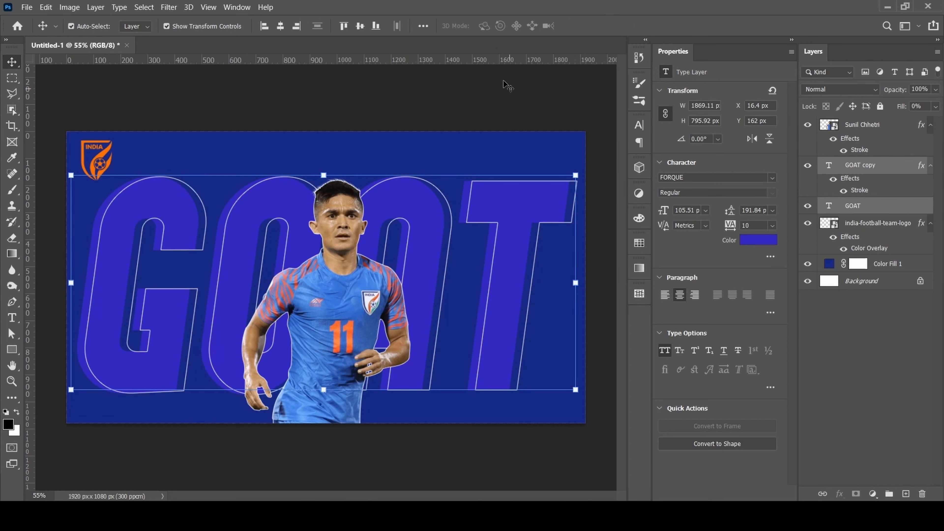
Step: Place the bolt image from the # folder into the football poster document
click(509, 98)
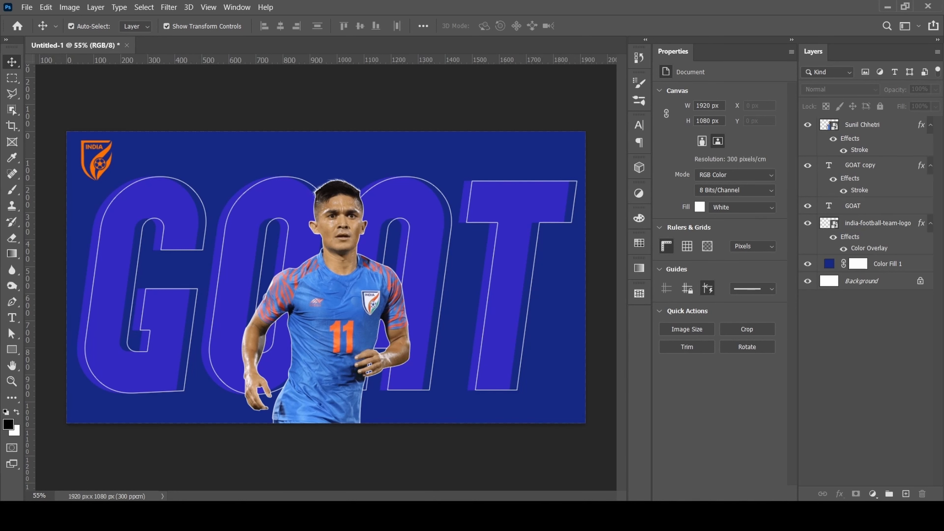
mouse_move(458, 515)
click(392, 457)
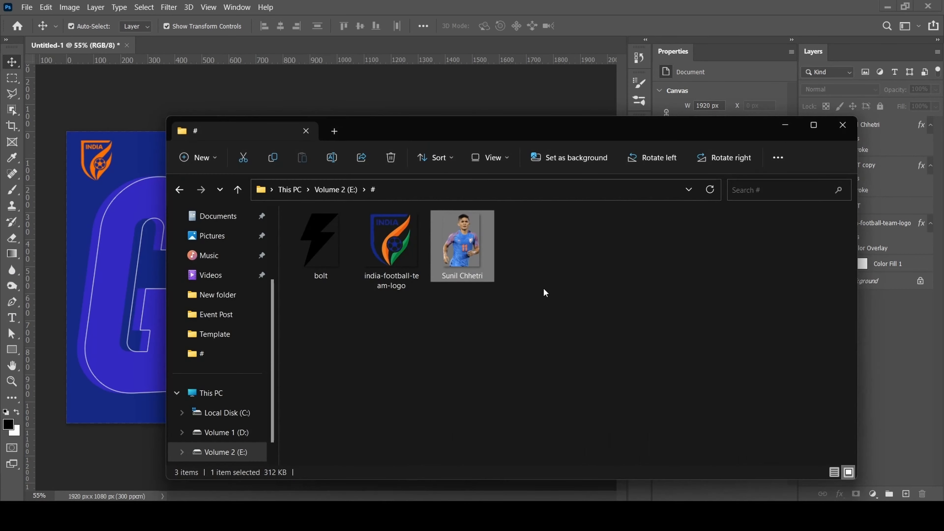
click(312, 250)
drag(312, 249, 208, 275)
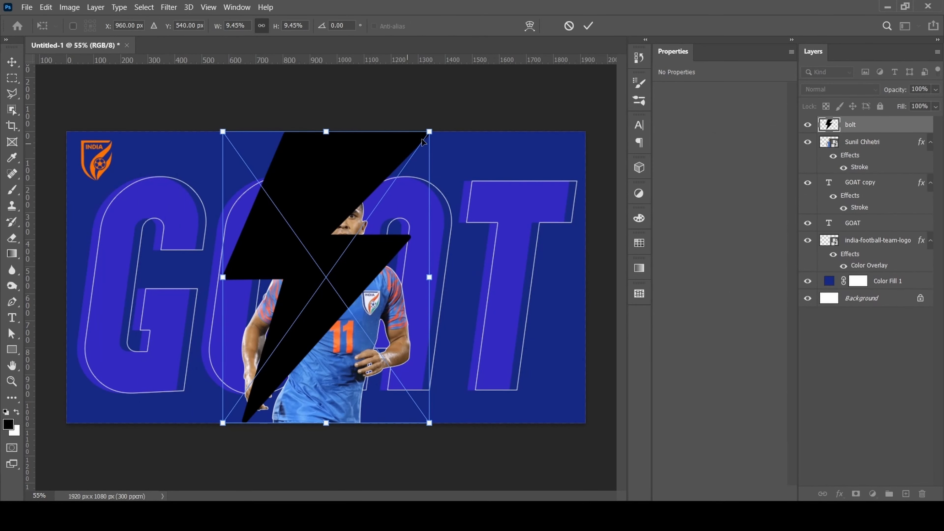
Step: Rotate the bolt to -90°, resize it to about 1550 × 848 px, and position it over the poster's left side, pointing right
drag(450, 130, 230, 215)
key(Return)
drag(303, 275, 166, 285)
drag(334, 288, 460, 286)
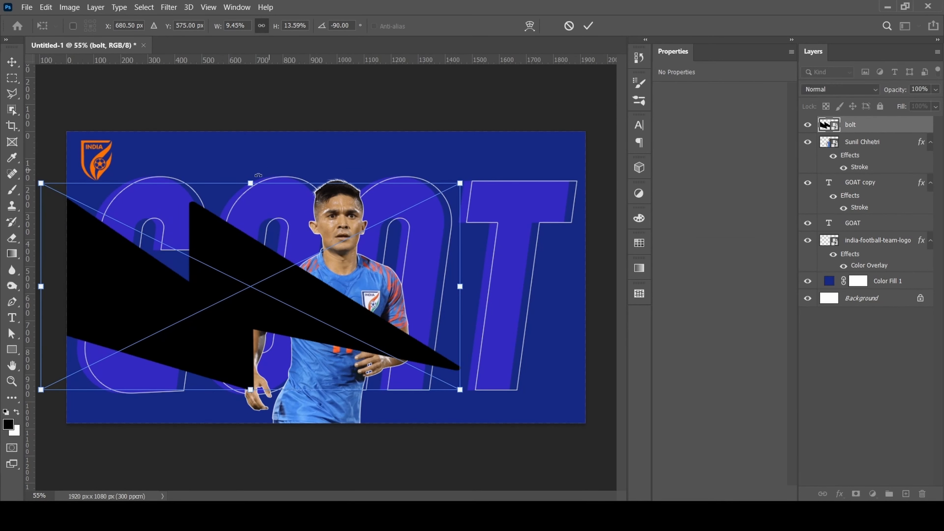
drag(250, 183, 252, 160)
click(588, 25)
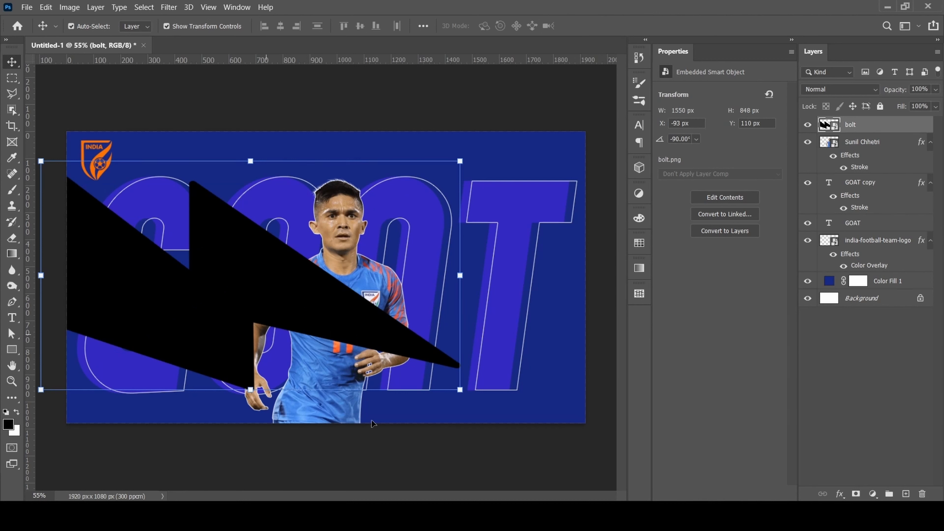
Step: Apply a Color Overlay to the bolt in the logo's orange at 100% opacity
click(837, 495)
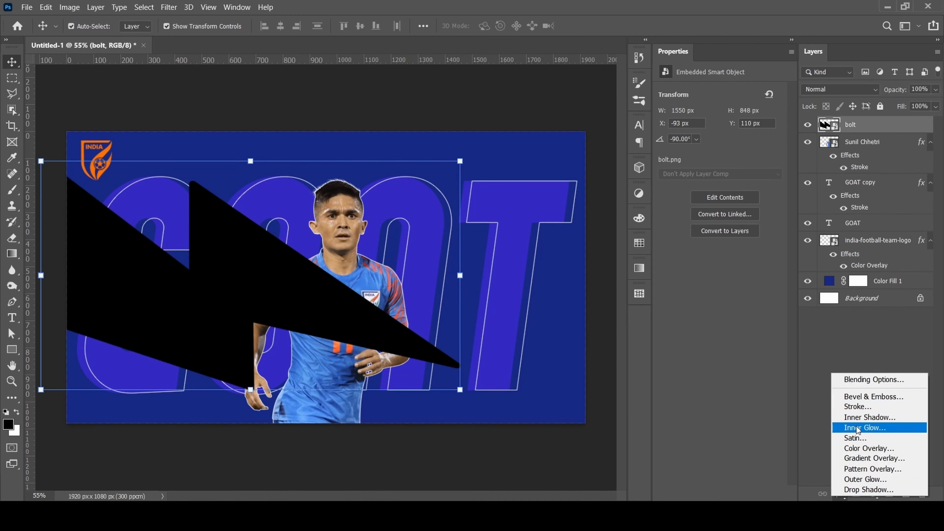
click(854, 449)
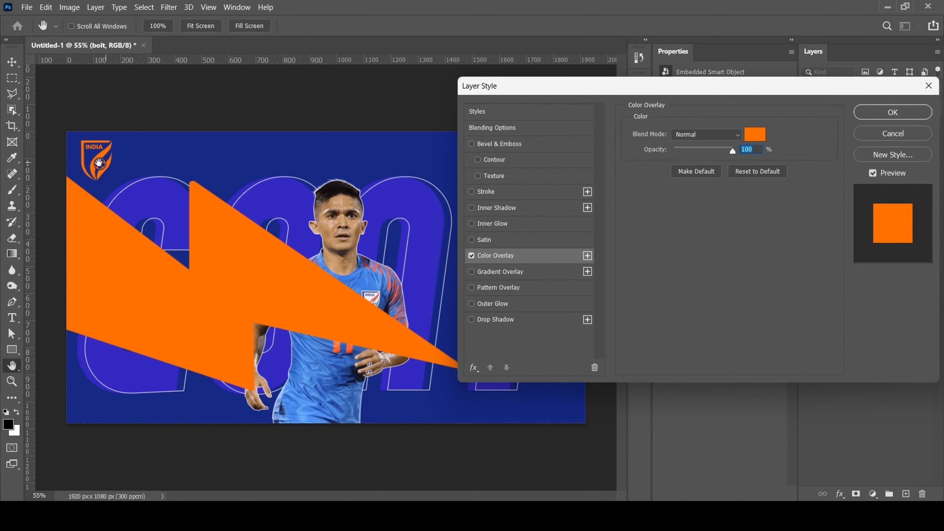
click(893, 112)
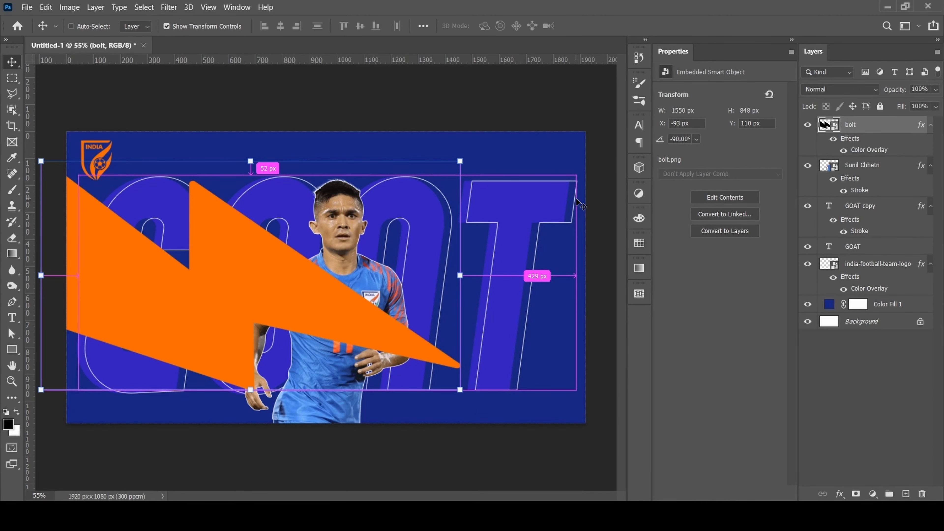
Step: Move the bolt layer behind the player and both GOAT text layers, just above the football logo layer
key(ctrl+bracketleft)
key(ctrl+bracketleft)
key(ctrl+bracketleft)
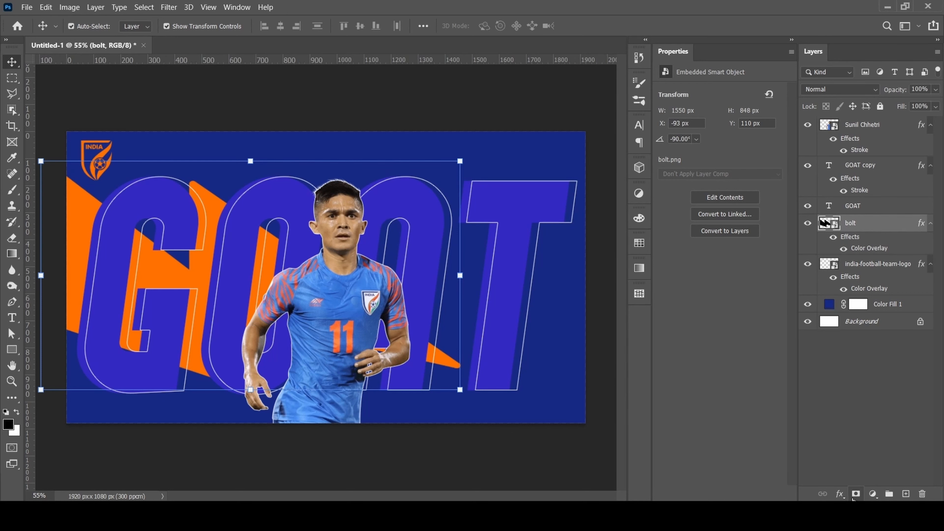
Step: Add a black Drop Shadow to the bolt with 23% opacity, 10 px distance and 43 px size
click(840, 494)
click(851, 488)
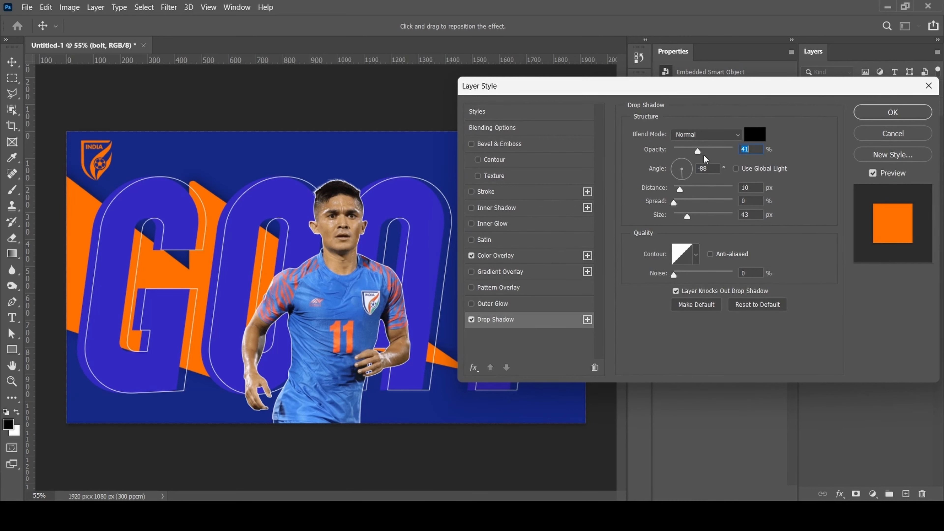
drag(703, 154, 688, 150)
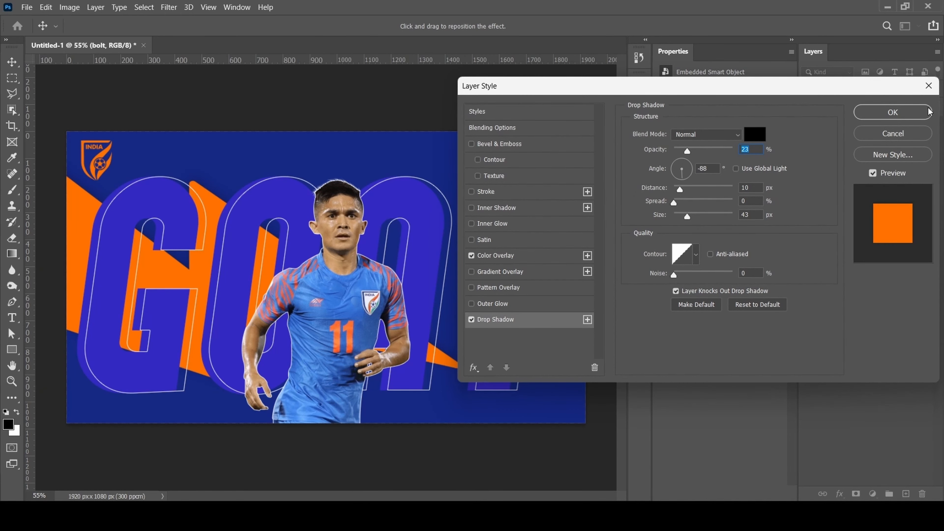
click(929, 112)
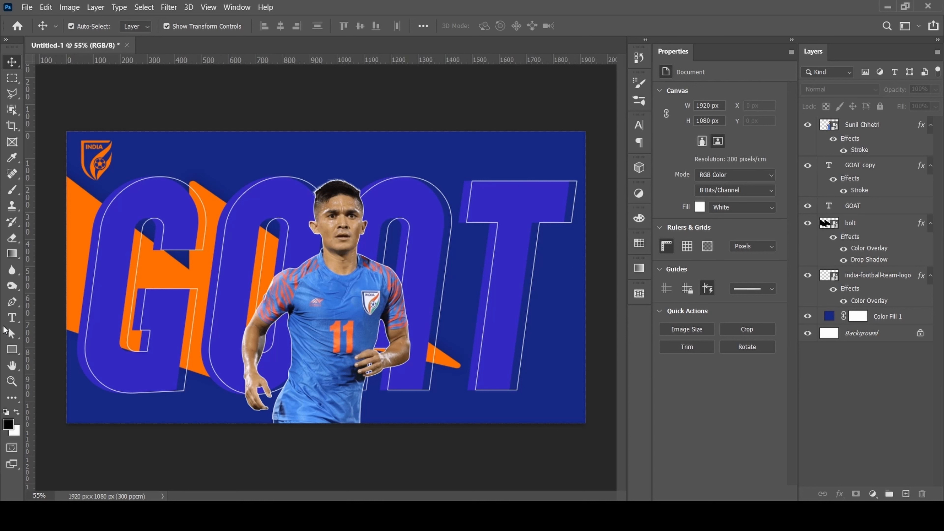
Step: Draw a vertical rectangle about 44 × 416 px from the canvas's top edge above the T, with orange fill and no stroke
click(12, 350)
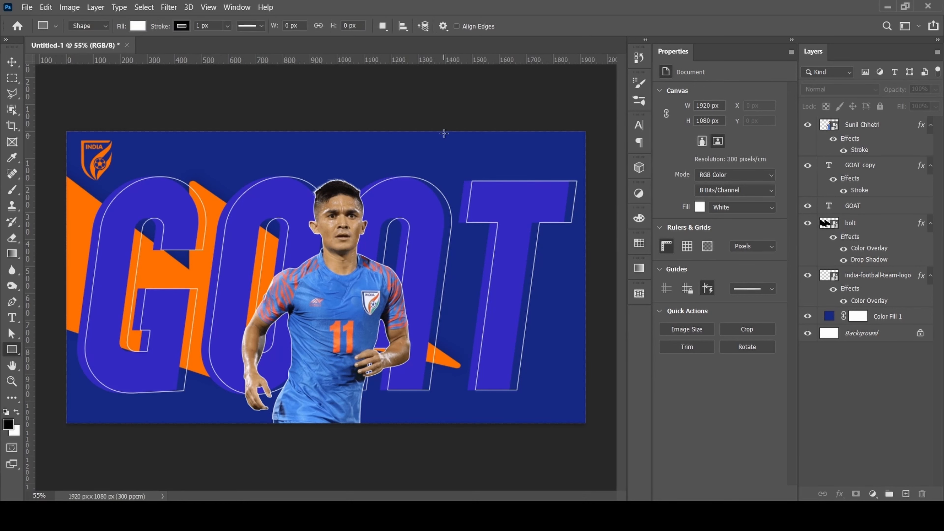
drag(444, 134, 456, 244)
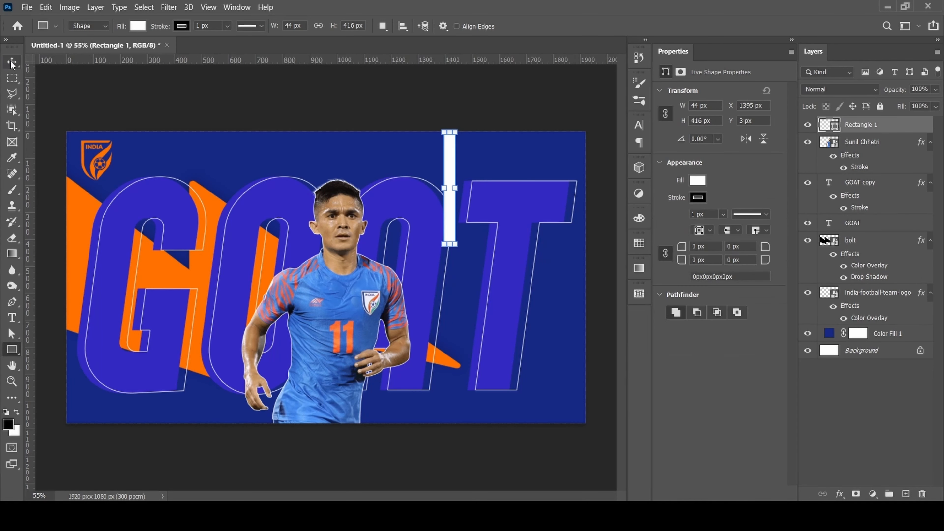
click(698, 198)
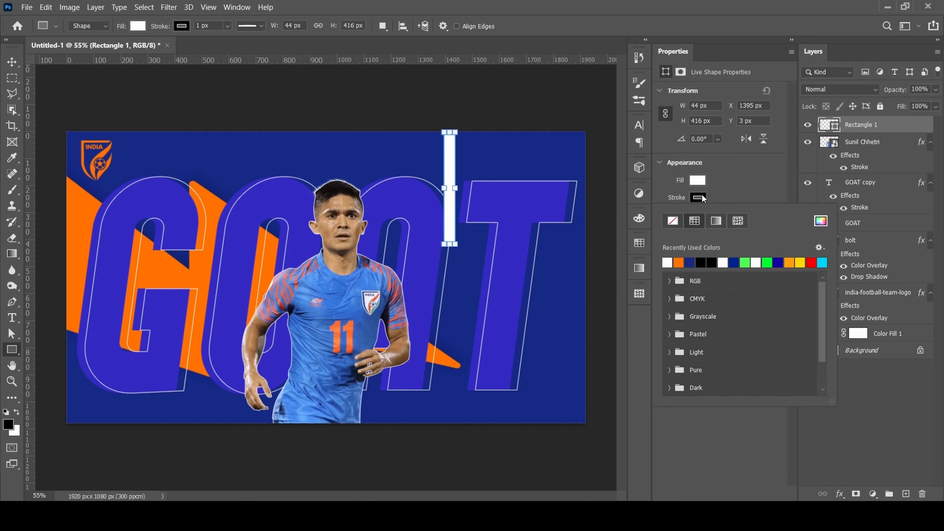
click(672, 222)
click(698, 179)
click(678, 245)
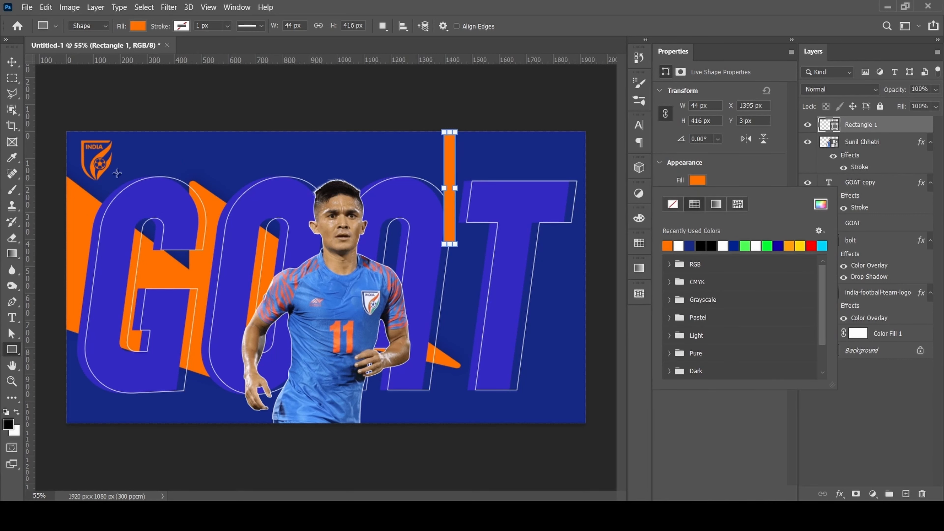
key(v)
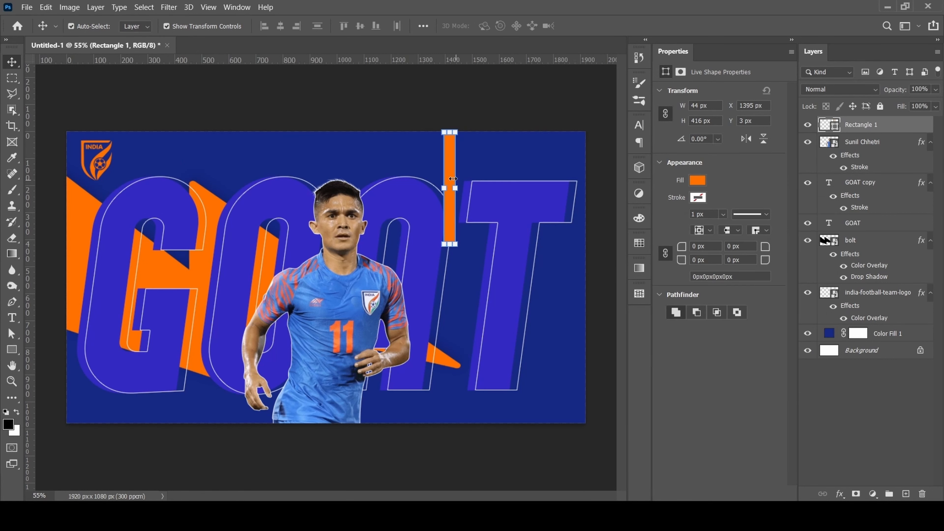
Step: Duplicate the orange rectangle four times to the right at even spacing to form a row of five stripes
alt+drag(450, 178, 467, 178)
alt+drag(467, 178, 483, 177)
alt+drag(483, 177, 500, 177)
alt+drag(496, 175, 513, 177)
Step: Skew the five stripes about 40° so they slant down to the right, and shorten them to about 87% height
drag(421, 100, 549, 151)
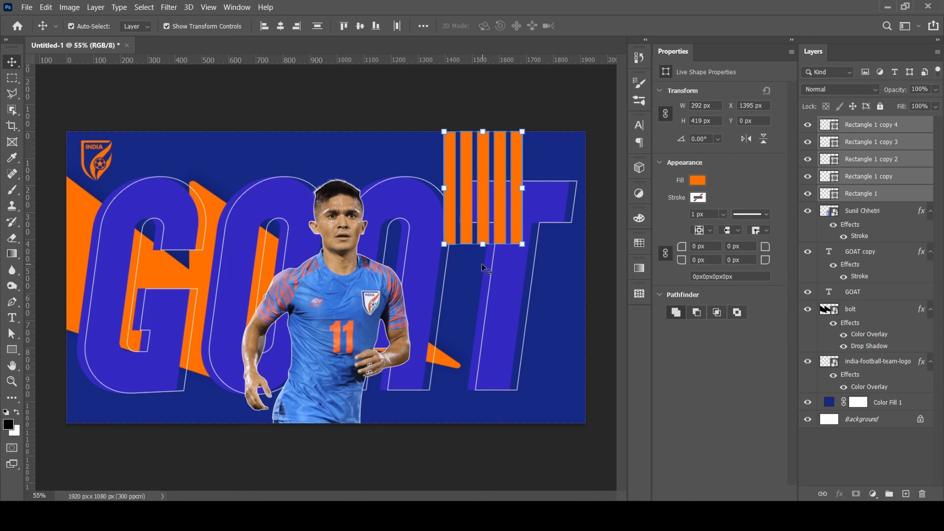
key(ctrl+alt)
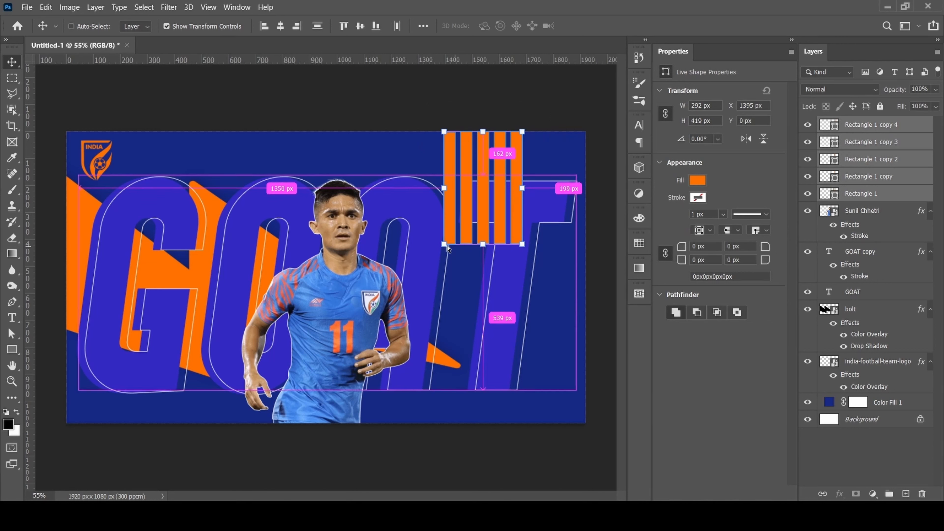
drag(485, 248, 581, 233)
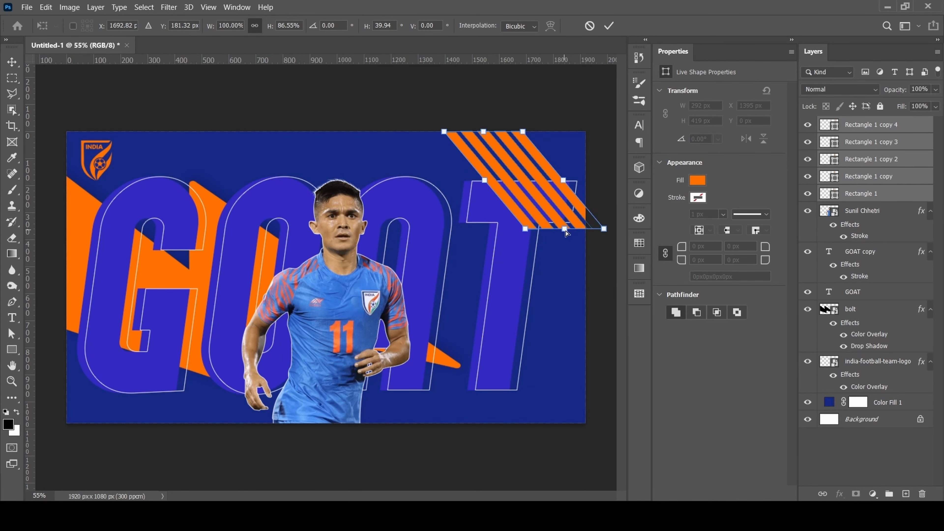
key(Return)
Step: Move the slanted stripes partly above the canvas's top edge and merge them into one shape layer
drag(567, 187, 479, 126)
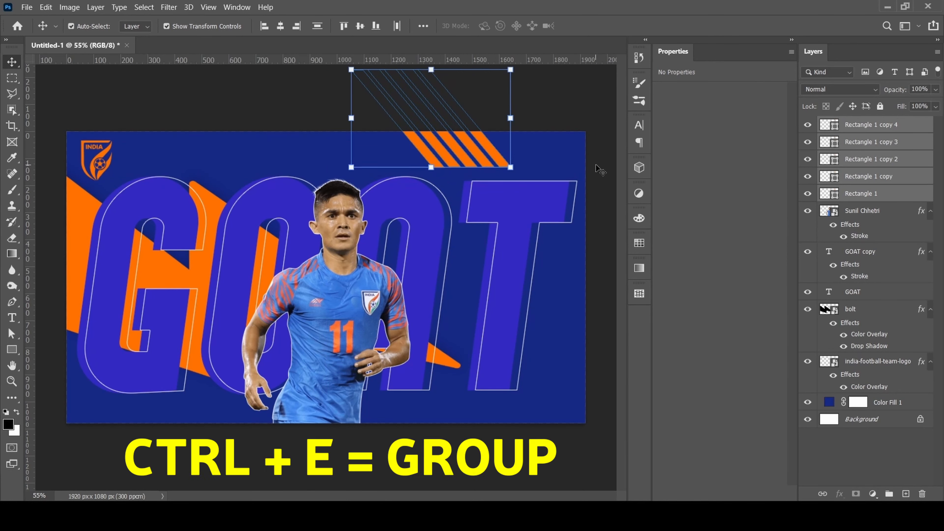
key(ctrl+e)
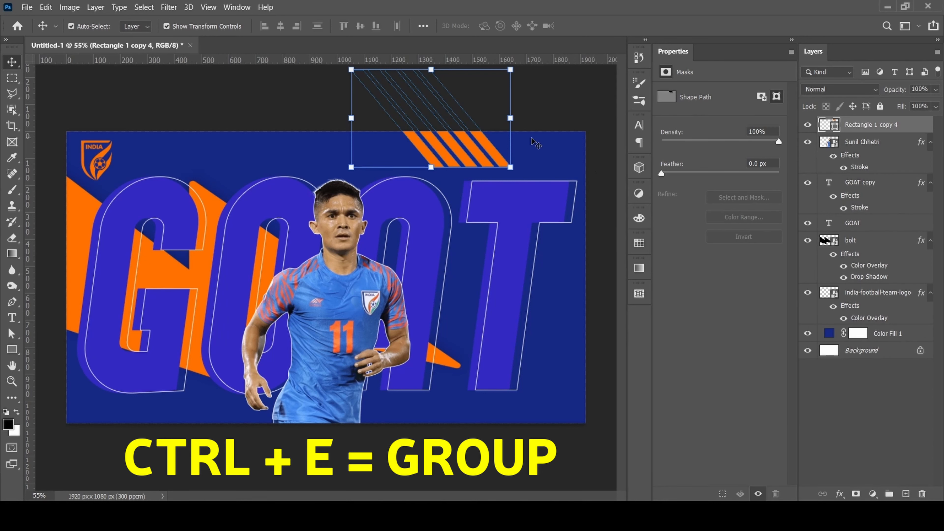
Step: Arrange two stripe sets along the canvas's top edge, a small one left of centre and an enlarged duplicate near the right
drag(439, 147, 495, 145)
drag(380, 99, 219, 99)
drag(435, 168, 457, 121)
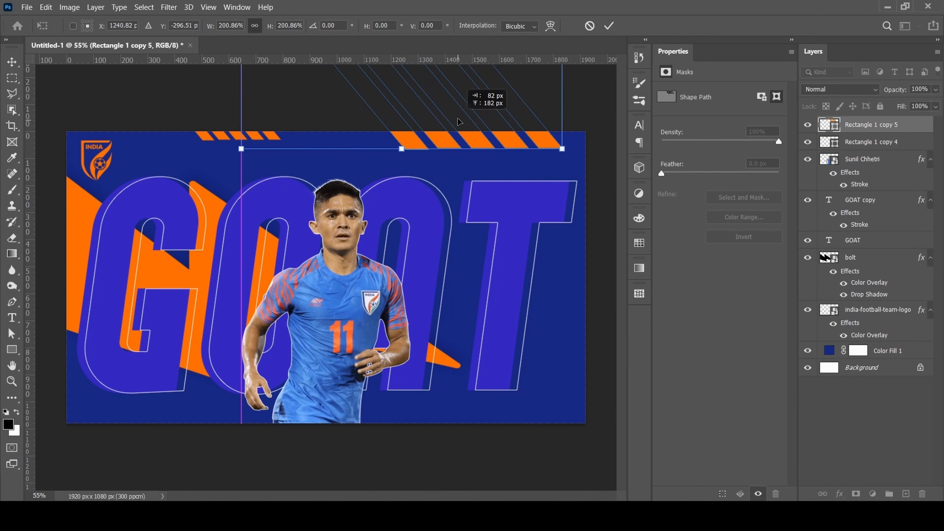
drag(240, 149, 268, 133)
drag(444, 112, 450, 120)
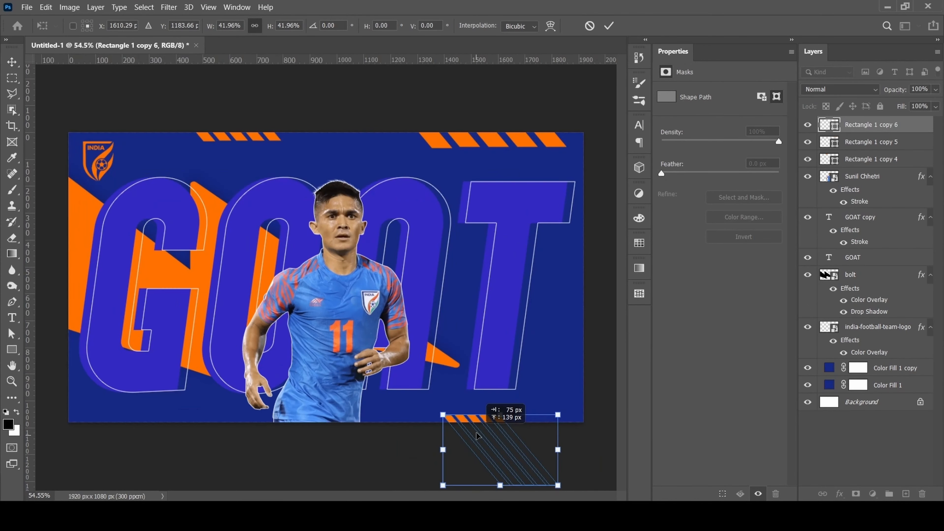
Step: Place a reduced stripe copy at the canvas's bottom edge and a rotated copy partly beyond the right edge
drag(558, 439, 554, 448)
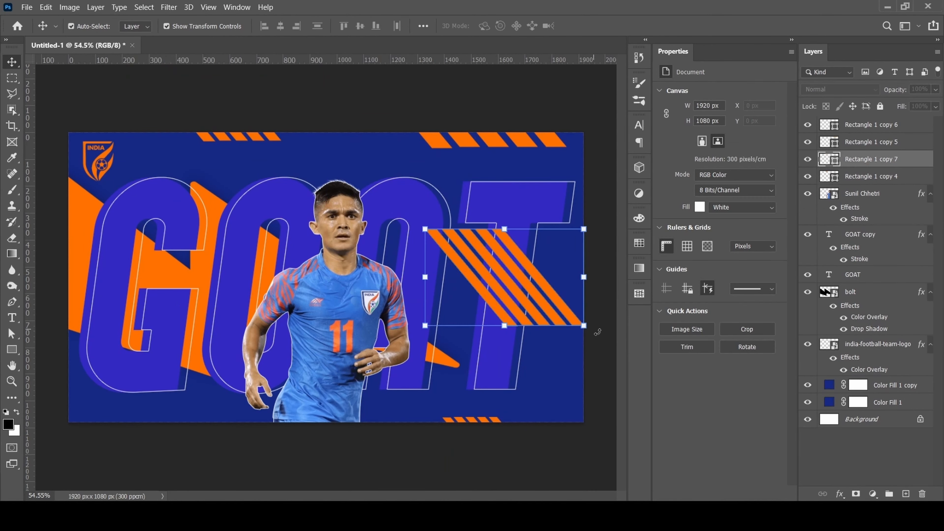
drag(594, 329, 620, 281)
drag(531, 292, 579, 328)
key(Return)
click(588, 203)
scroll(588, 203, down, 1)
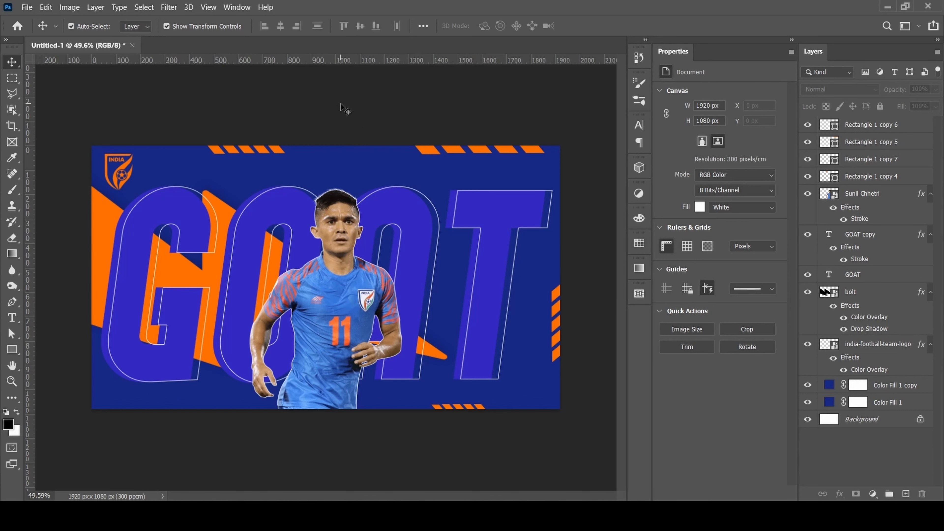
click(12, 317)
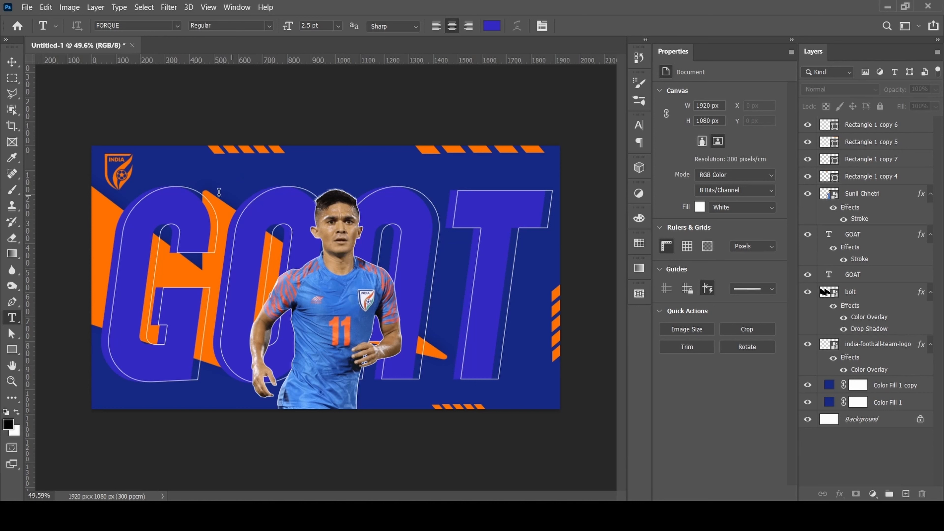
click(218, 180)
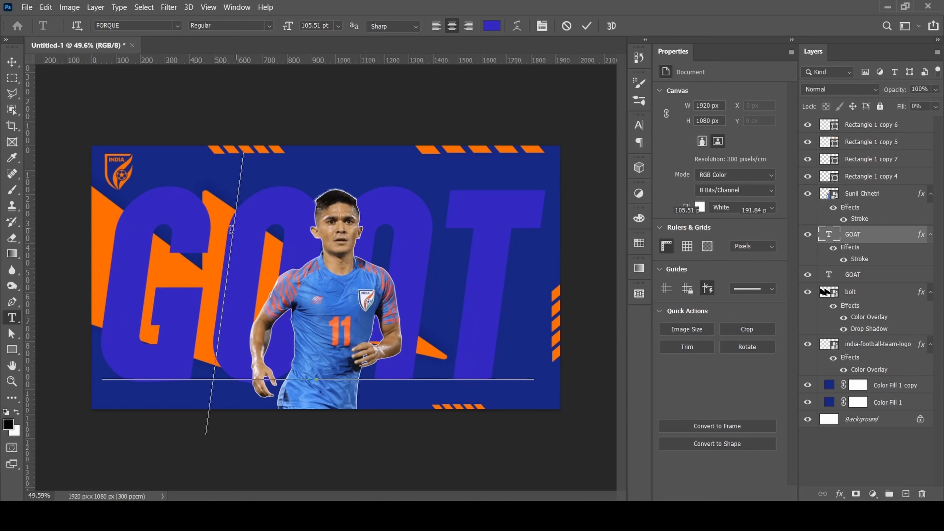
click(12, 62)
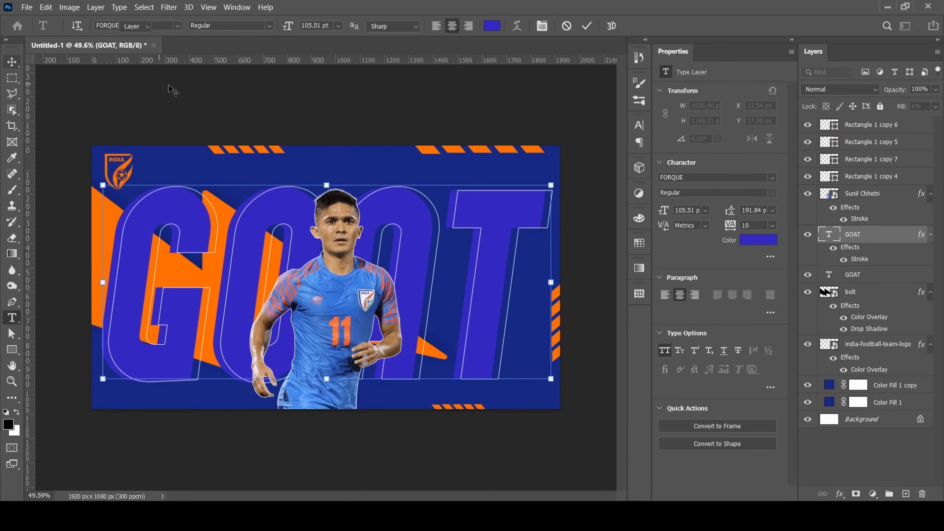
click(215, 126)
Step: Add a new text line reading Sunil Chhetri and move it above the GOAT lettering, between the logo and the player
click(12, 318)
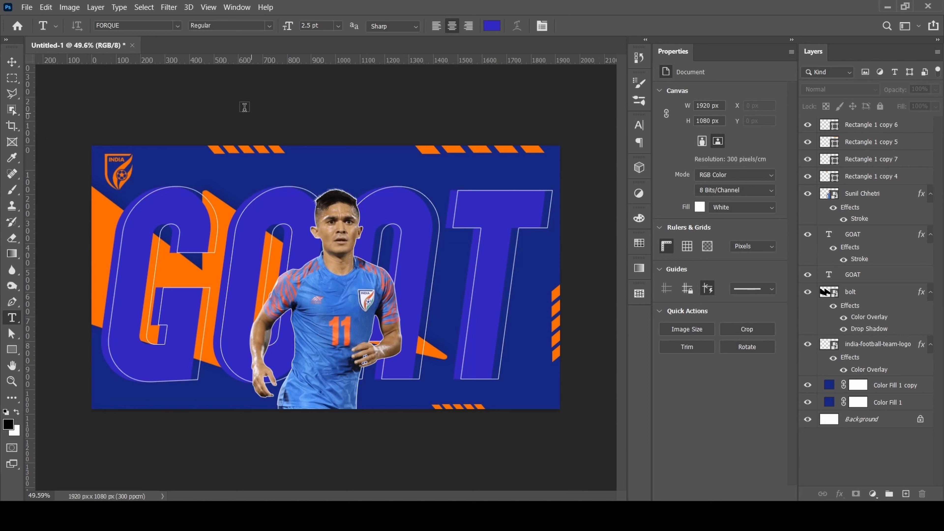
click(265, 114)
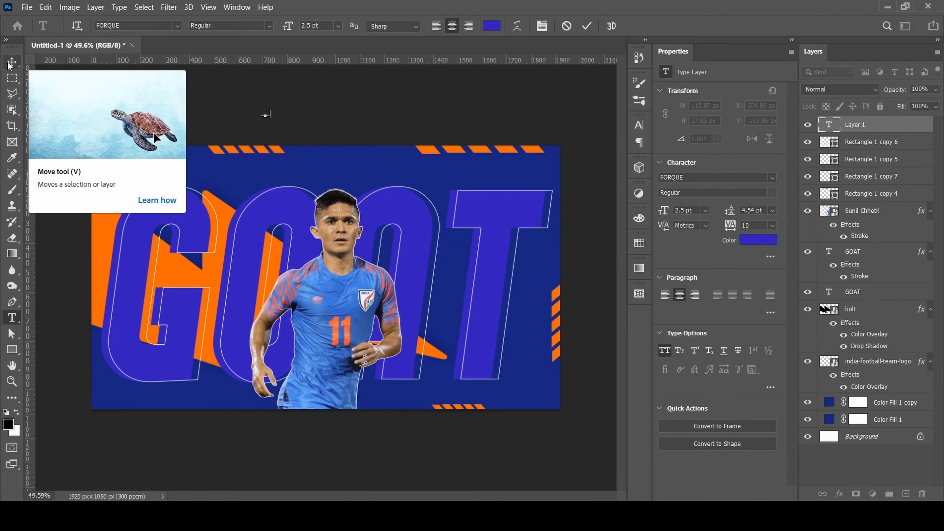
click(11, 63)
drag(280, 118, 259, 164)
Step: Set the Sunil Chhetri text to white in the Akira Expanded font
click(758, 240)
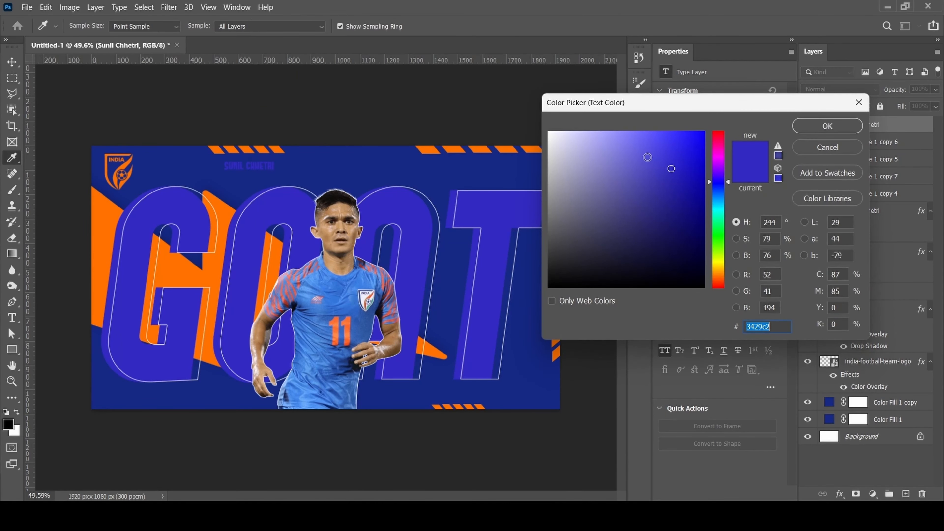
drag(647, 157, 533, 124)
click(828, 131)
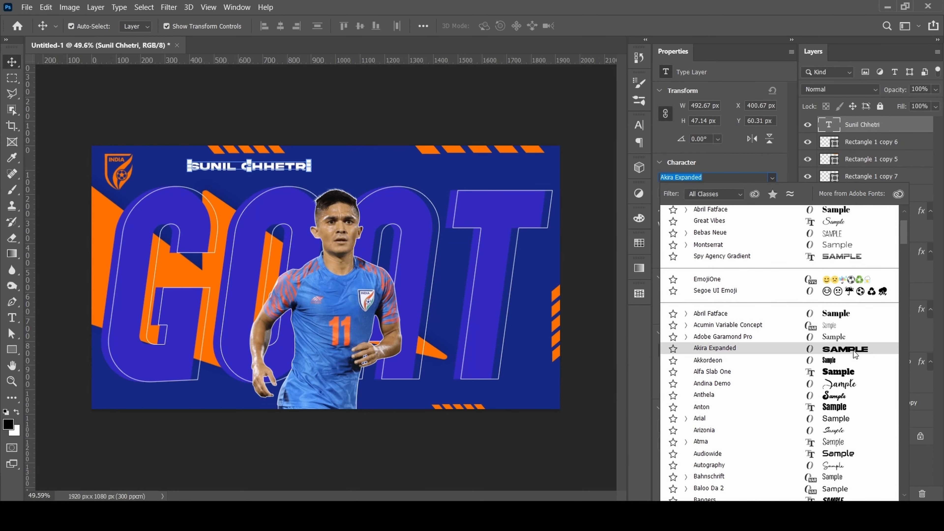
click(853, 350)
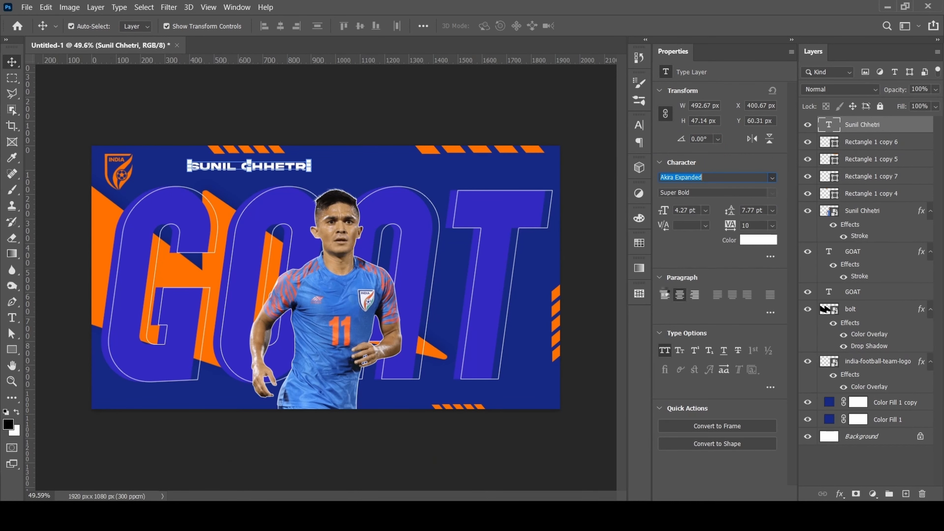
Step: Scale down the Sunil Chhetri text and position it just beneath the small stripes at the canvas's top edge
key(ctrl+t)
drag(312, 166, 274, 167)
drag(260, 167, 275, 126)
scroll(265, 182, up, 8)
key(Return)
key(ctrl+0)
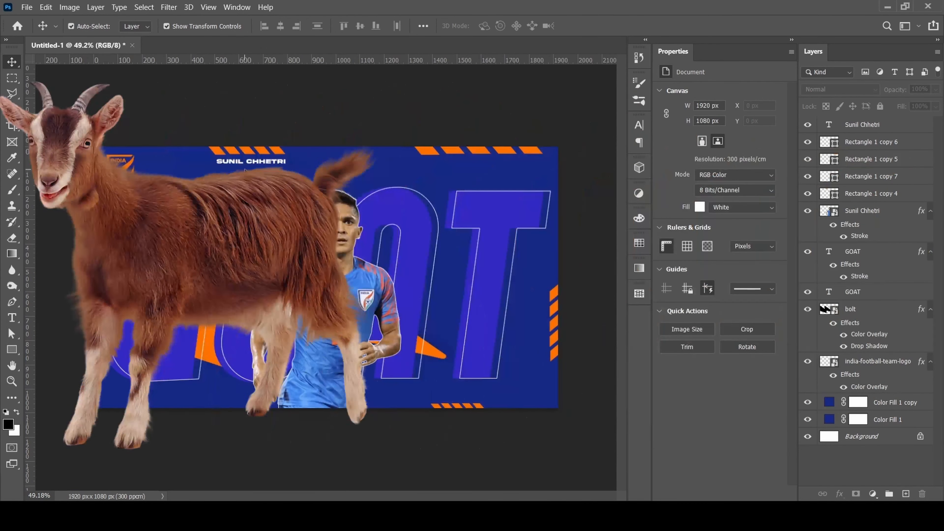
Step: Duplicate the Sunil Chhetri text above the small stripes at the canvas's bottom edge and change its wording to Goat
alt+drag(251, 162, 454, 391)
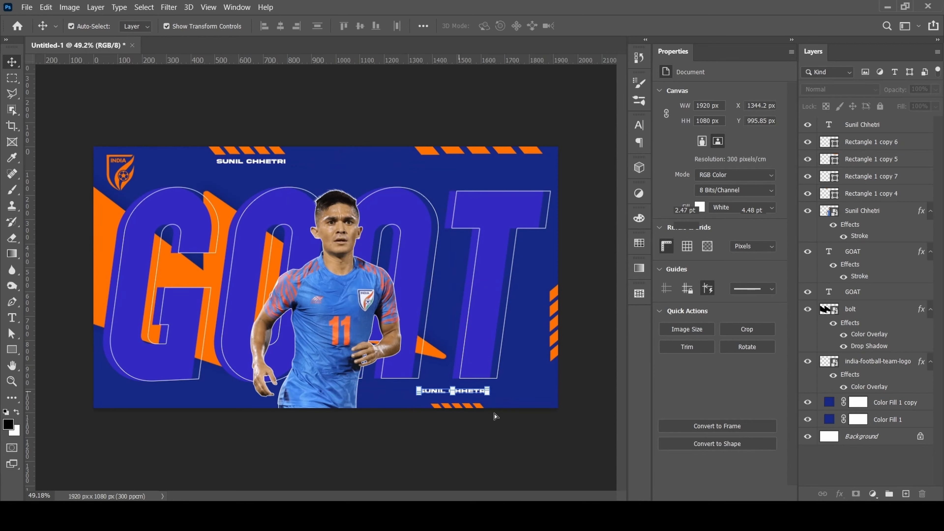
scroll(474, 391, up, 5)
double_click(482, 391)
text(Goat)
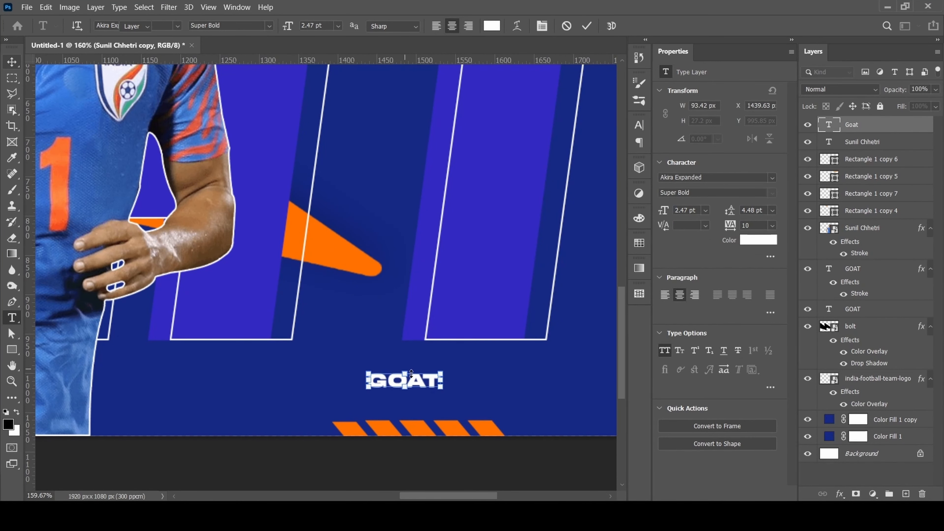
Step: Widen the small Goat text's letter spacing and position it directly above the orange stripes at the bottom edge
drag(420, 380, 384, 404)
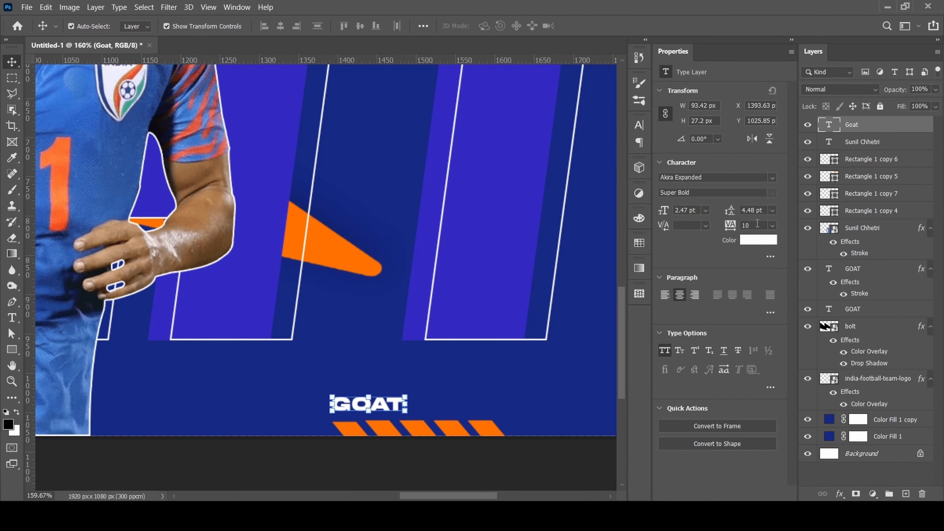
drag(729, 226, 784, 226)
drag(448, 415, 465, 412)
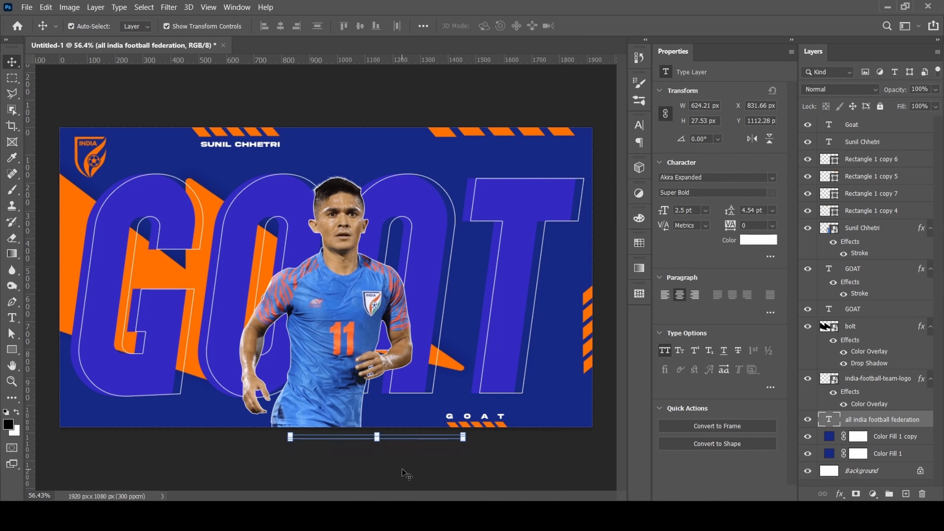
Step: Rotate the All India Football Federation text to about -82° alongside the T's stem and set its font size to 2 pt
drag(476, 455, 541, 271)
key(Return)
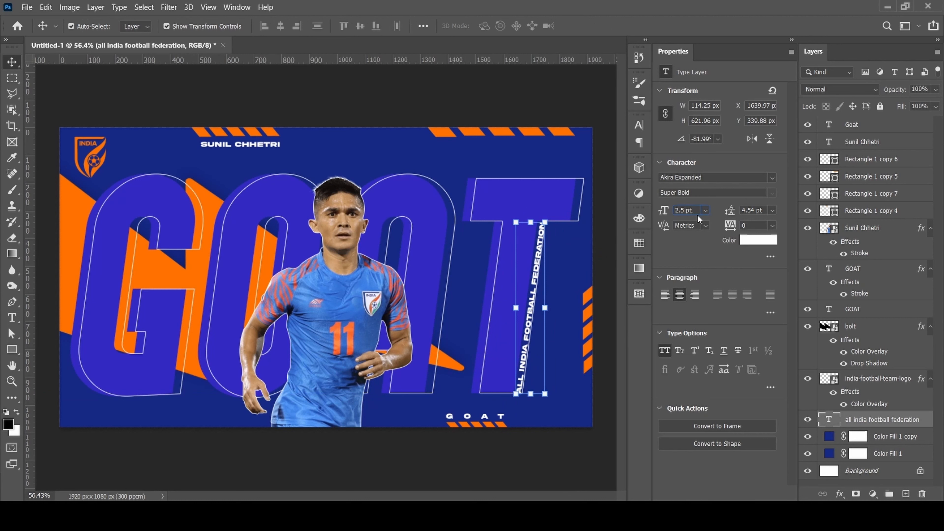
key(BackSpace)
key(BackSpace)
key(Return)
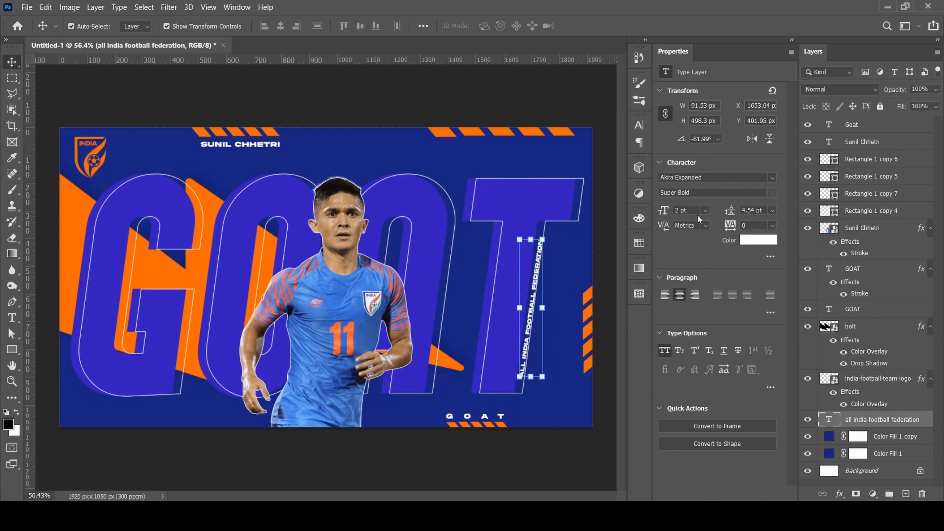
Step: Nudge the federation text to the right so it sits just outside the outlined stem of the T
key(shift+Right)
key(shift+Right)
key(shift+Right)
click(420, 479)
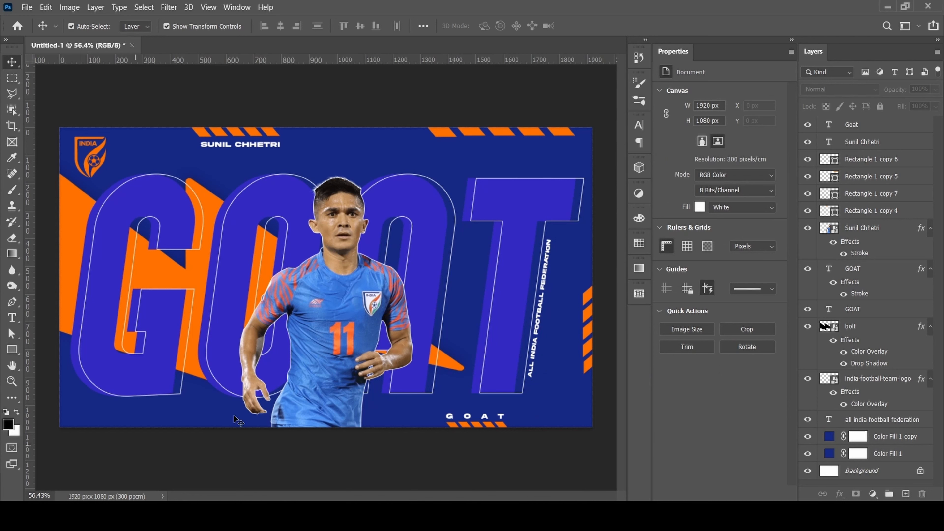
Step: Duplicate the Sunil Chhetri text below the G and change the copy's wording to 11
alt+drag(261, 143, 213, 411)
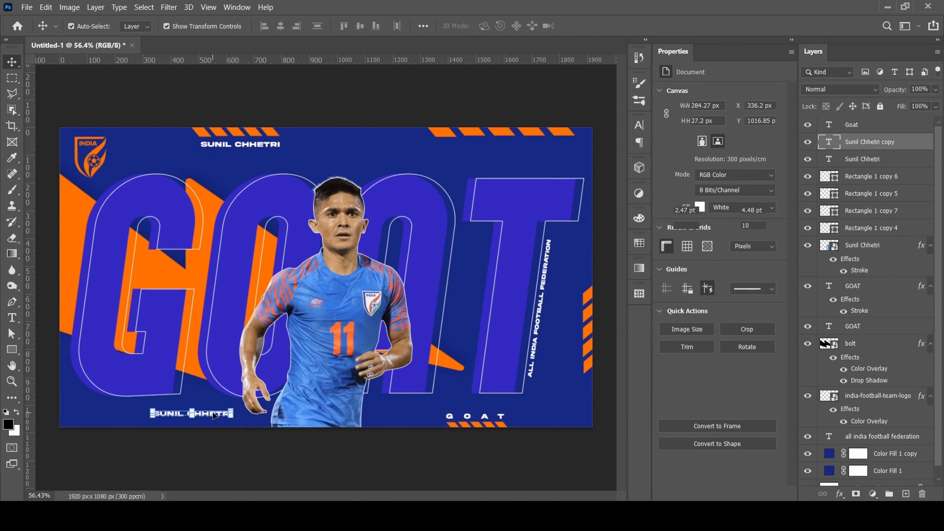
double_click(213, 411)
text(11)
click(12, 61)
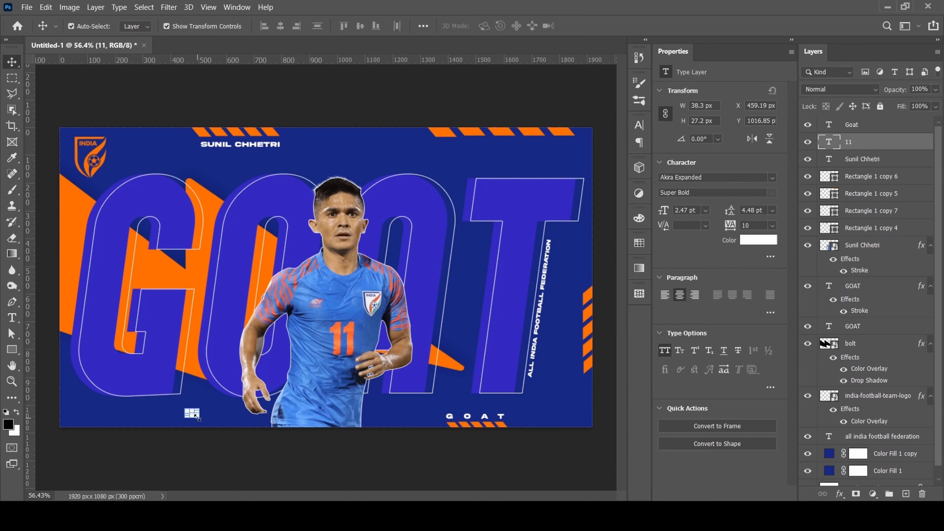
Step: Set the 11 text in the FORQUE Regular font
click(712, 177)
text(forque)
drag(197, 418, 311, 439)
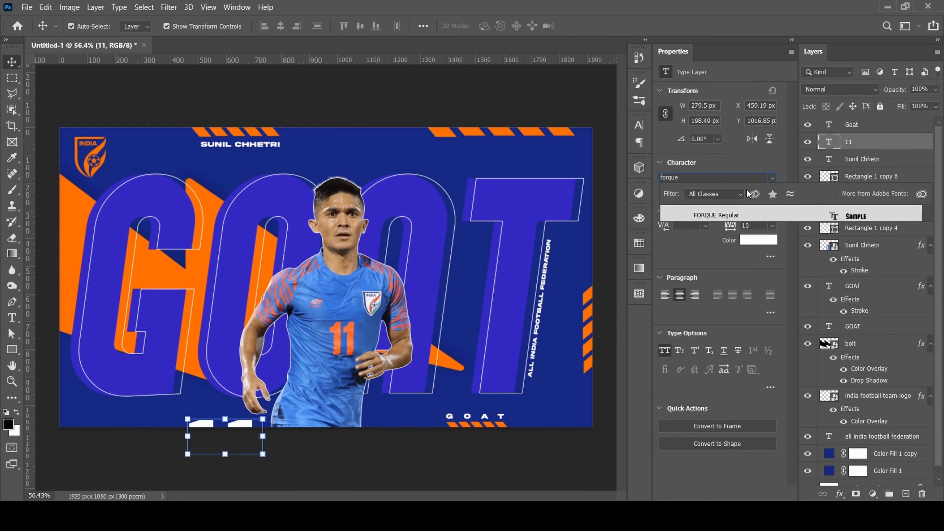
click(664, 220)
Step: Enlarge the 11 to about 42 pt partly beyond the canvas's bottom-left corner and recolor it with the GOAT lettering's purple
drag(272, 421, 125, 450)
drag(163, 469, 123, 472)
drag(108, 426, 105, 406)
key(Return)
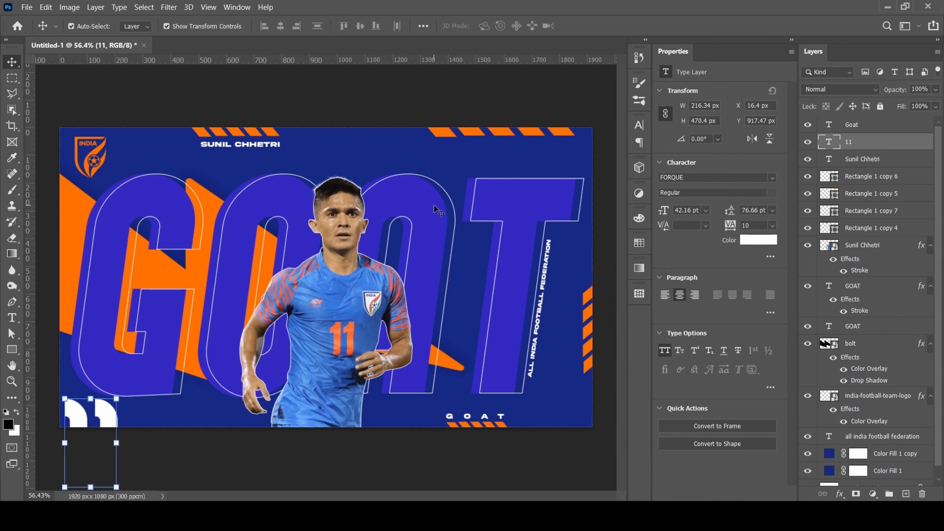
click(424, 207)
click(826, 126)
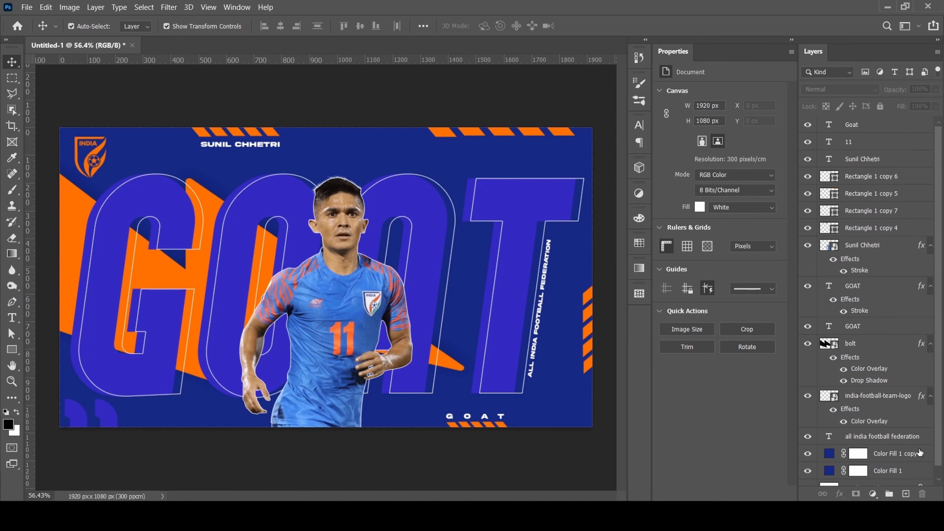
Step: Add a black (000000) solid color fill layer above all other layers
click(872, 494)
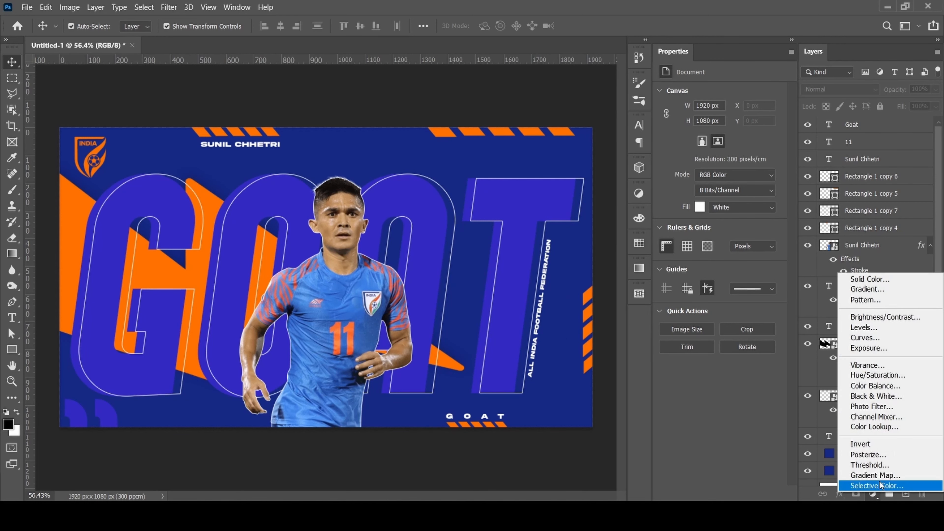
click(893, 279)
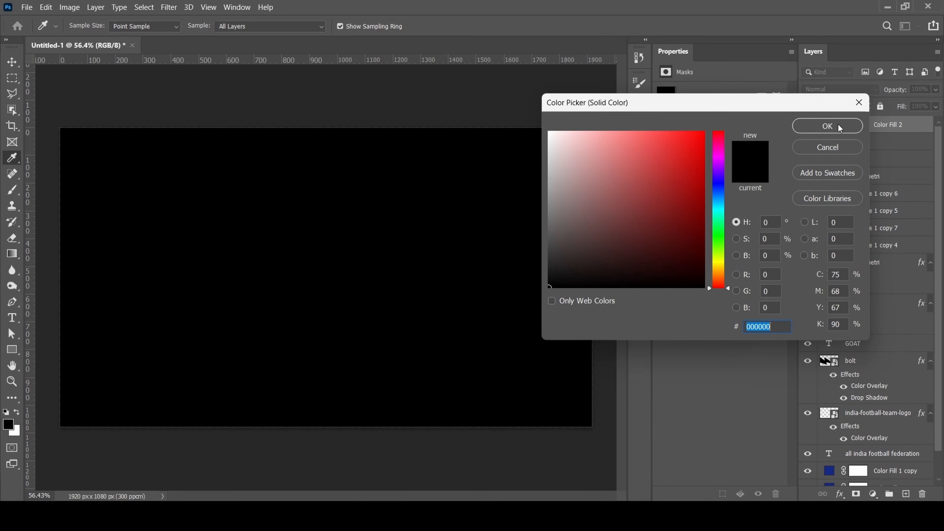
click(839, 125)
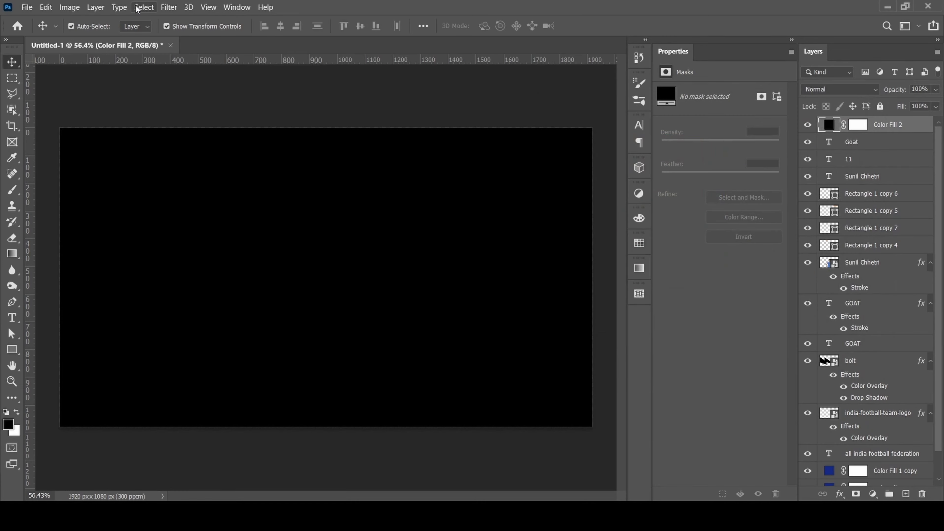
Step: Convert the black fill layer to a smart object and apply an Add Noise filter with light Uniform noise
click(168, 7)
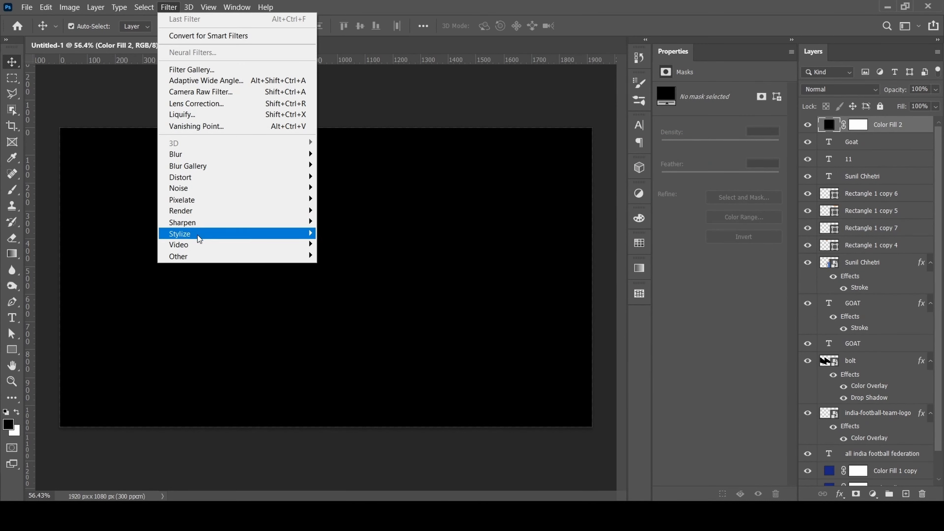
mouse_move(284, 189)
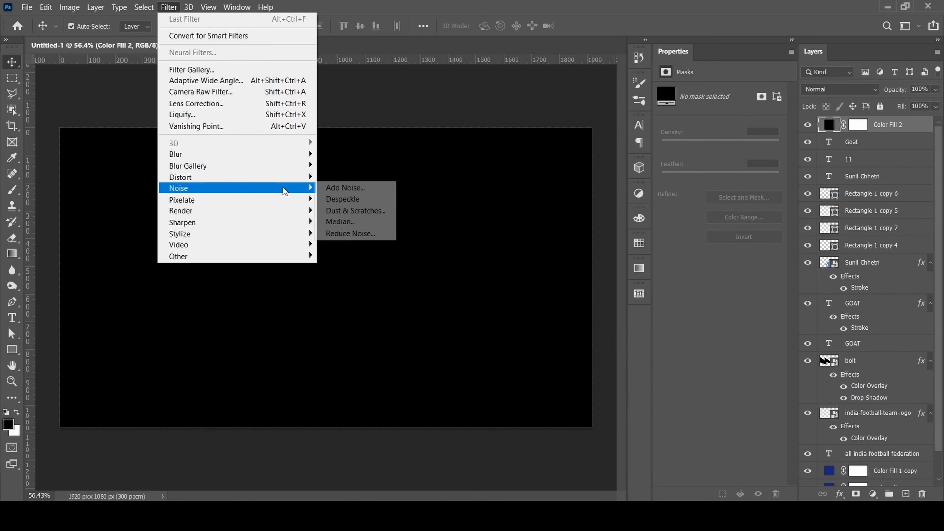
click(326, 187)
click(481, 202)
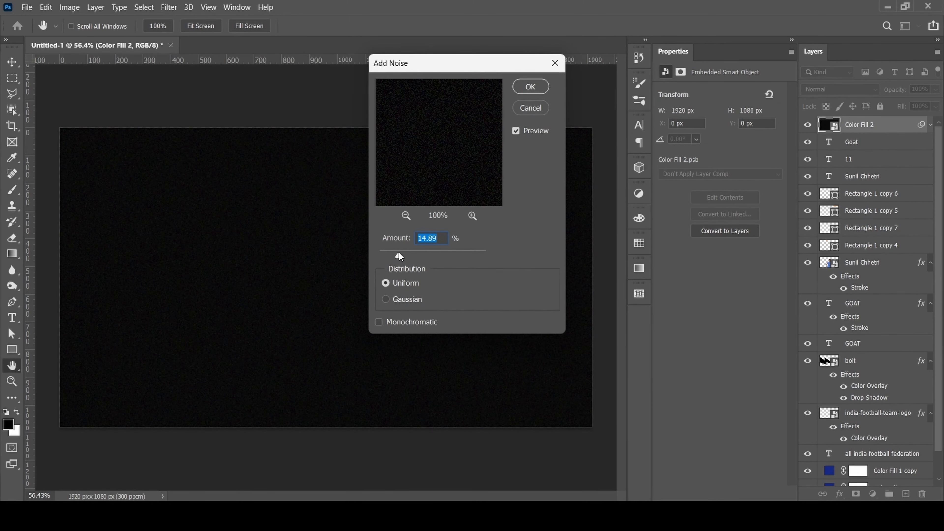
drag(398, 253, 396, 254)
click(530, 87)
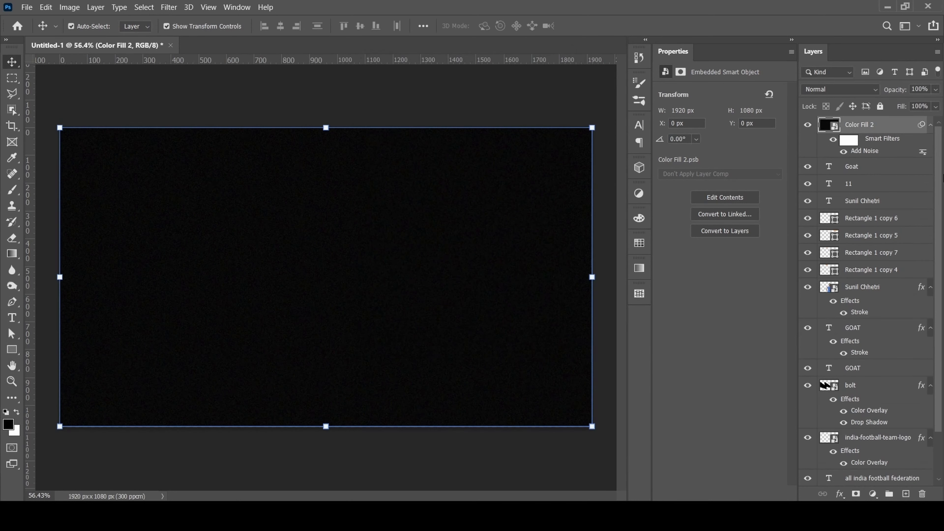
Step: Set the noise layer's blend mode to Screen so its grain overlays the poster
click(840, 91)
click(838, 92)
click(842, 91)
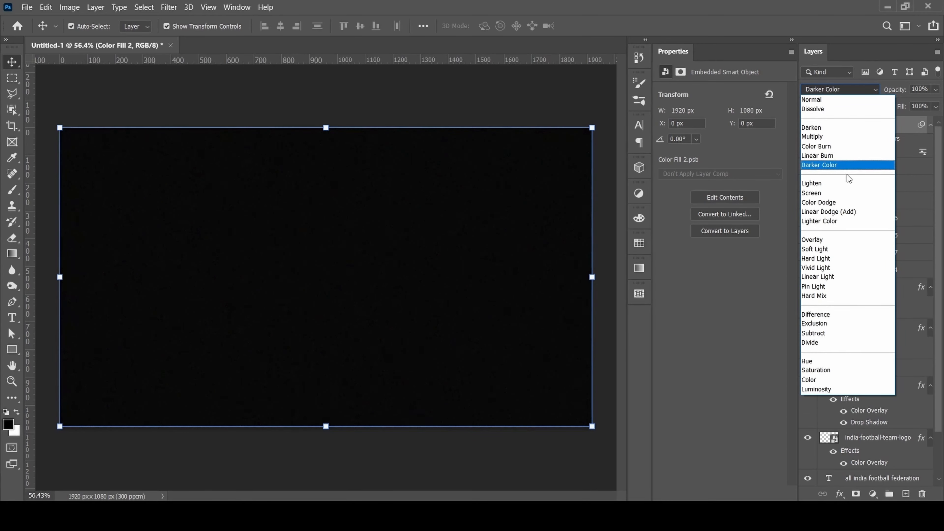
click(841, 191)
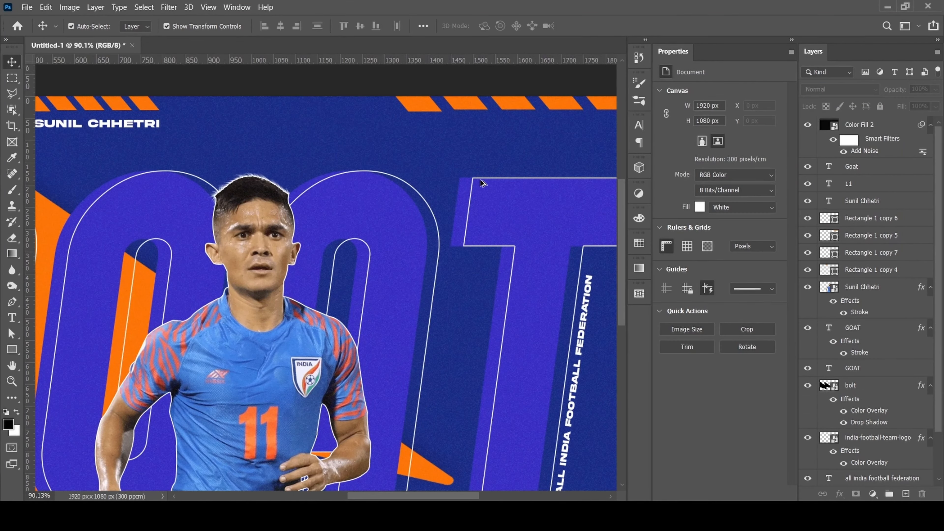
scroll(459, 169, up, 9)
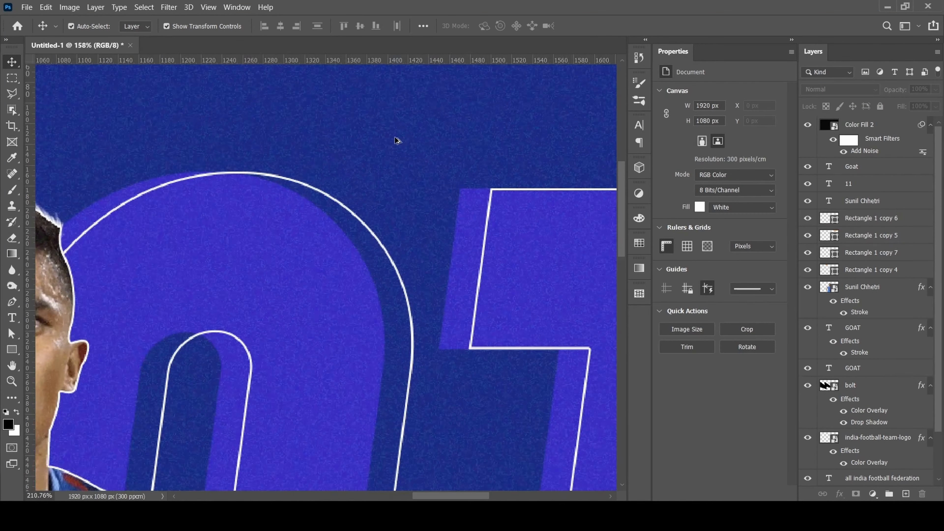
scroll(396, 142, down, 12)
scroll(307, 269, up, 7)
scroll(201, 160, up, 4)
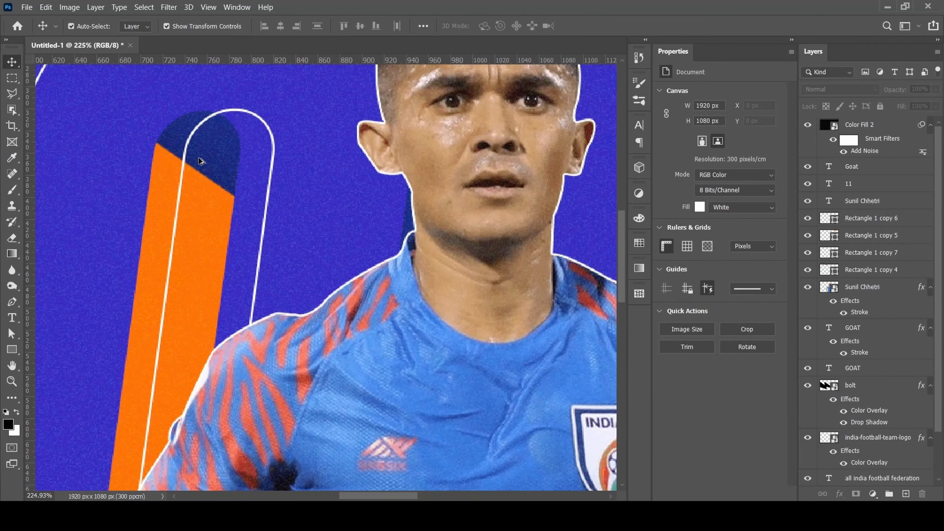
scroll(201, 161, down, 11)
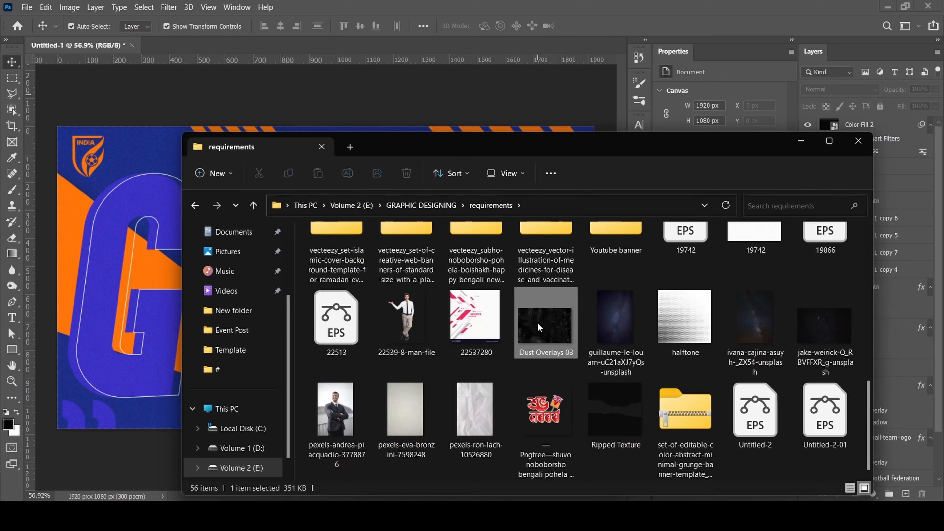
Step: Place the Dust Overlays 03 image, scale it to about 98% to cover the canvas, and set its blend mode to Screen
drag(539, 327, 176, 290)
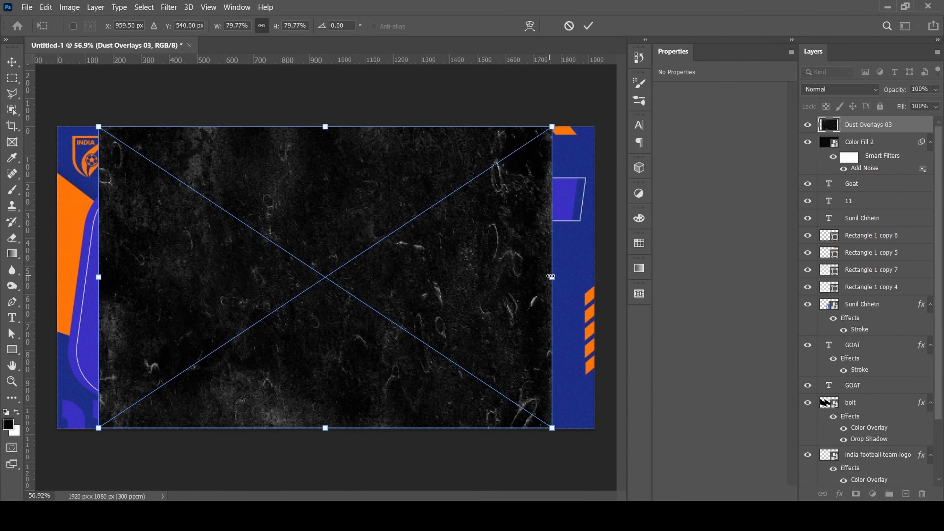
drag(543, 278, 596, 277)
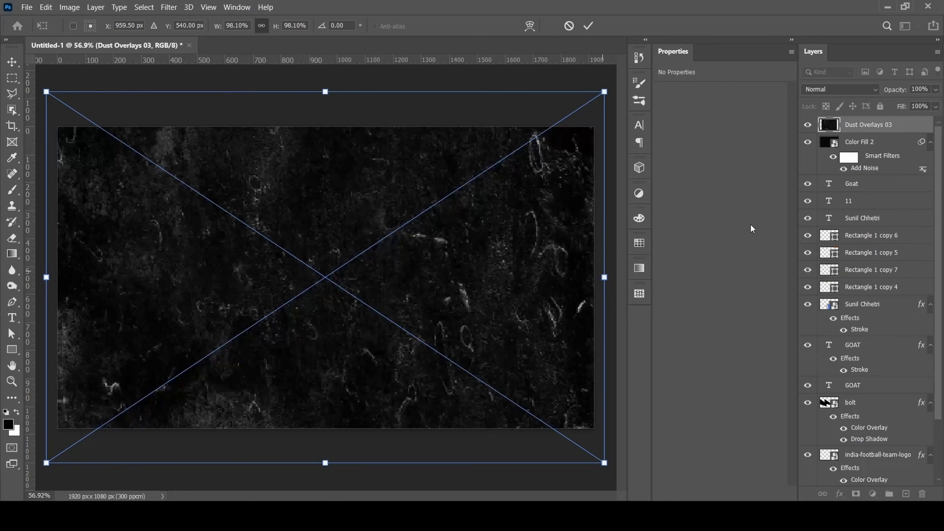
click(870, 93)
click(855, 186)
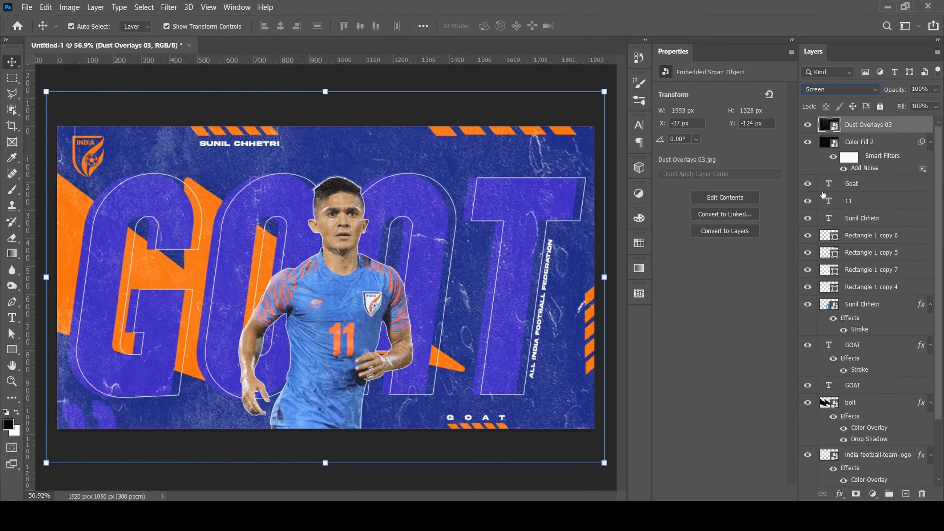
Step: Lower the dust overlay's opacity to 25%
click(935, 89)
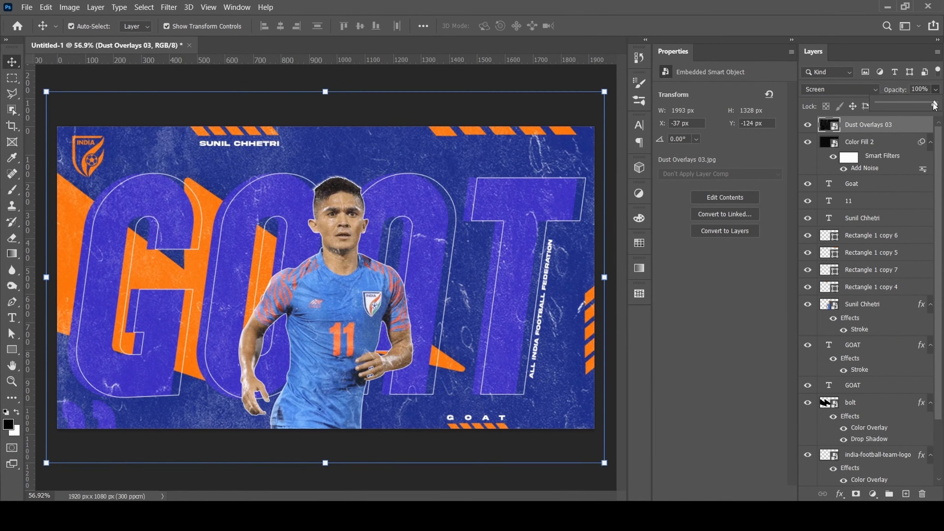
drag(937, 103, 889, 107)
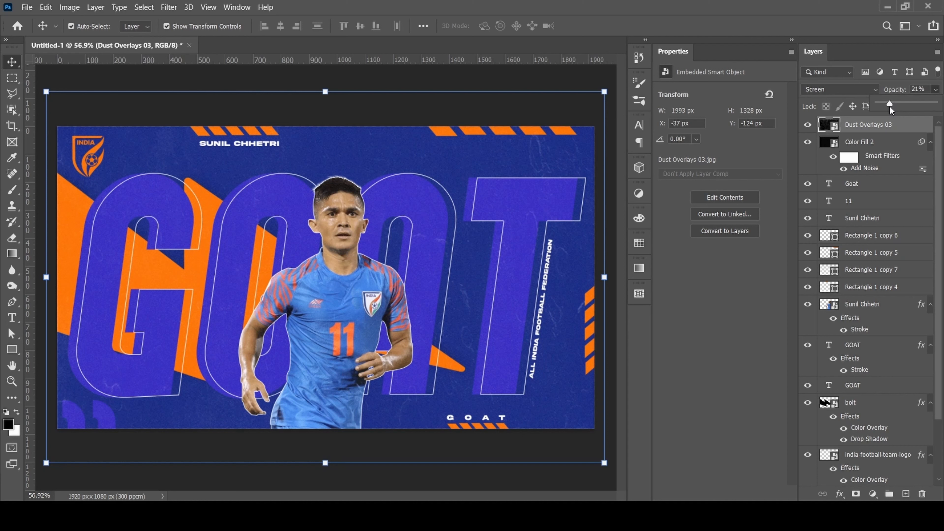
click(454, 346)
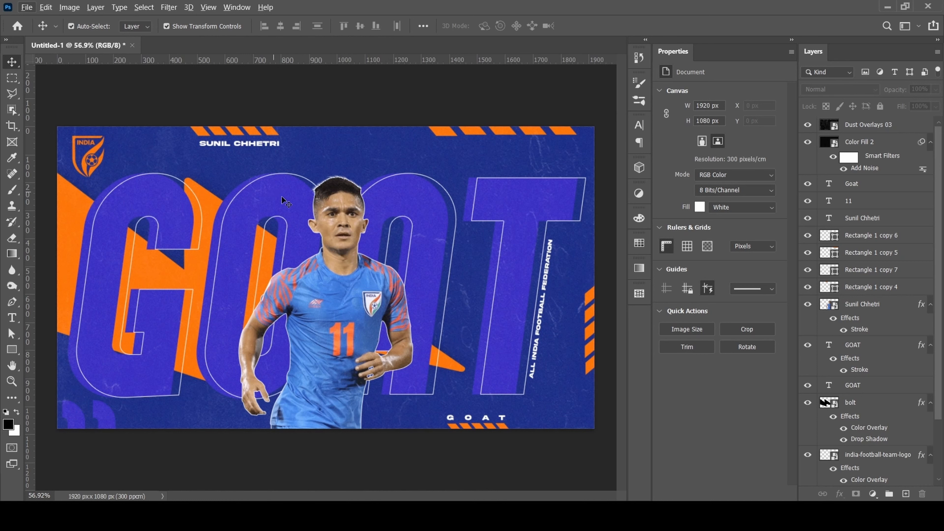
click(495, 292)
Step: Add a black drop shadow to the player image with 35% opacity, a 159° angle and a greatly increased distance
scroll(892, 260, down, 2)
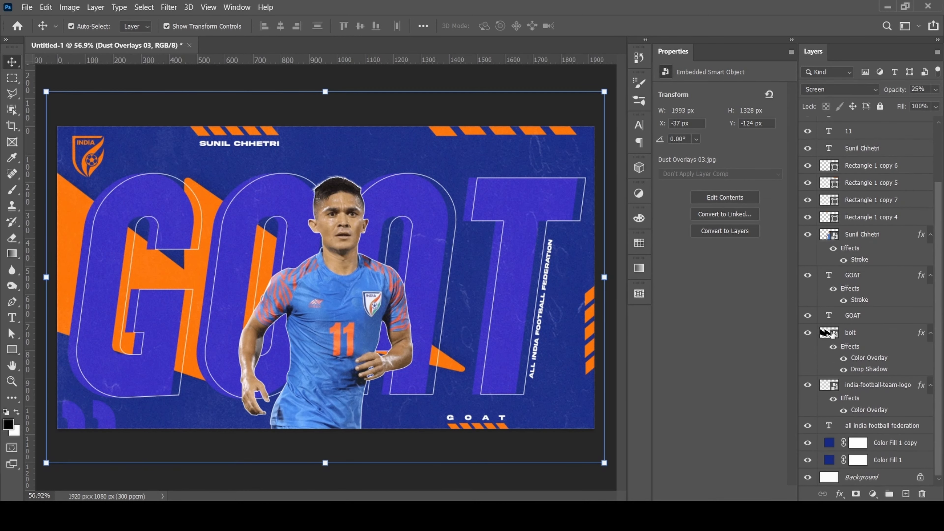
click(824, 235)
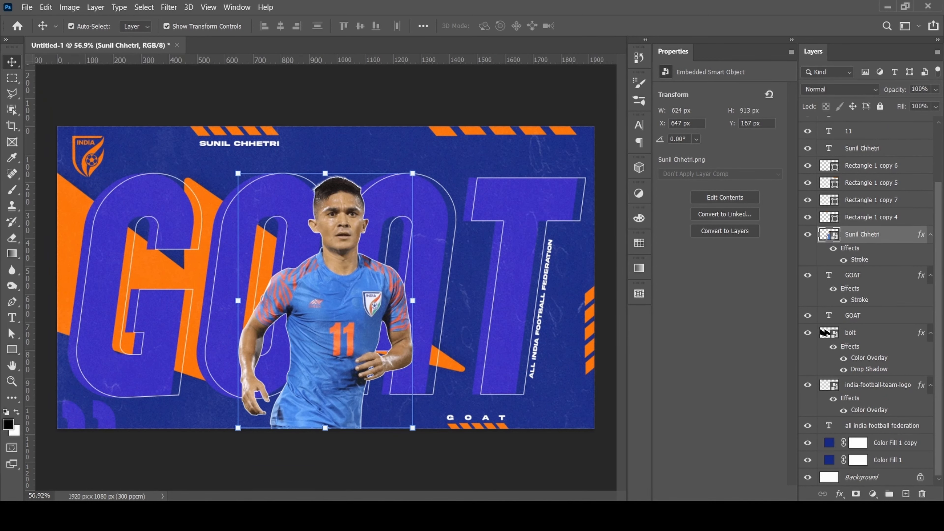
click(840, 494)
click(863, 480)
drag(652, 92, 689, 68)
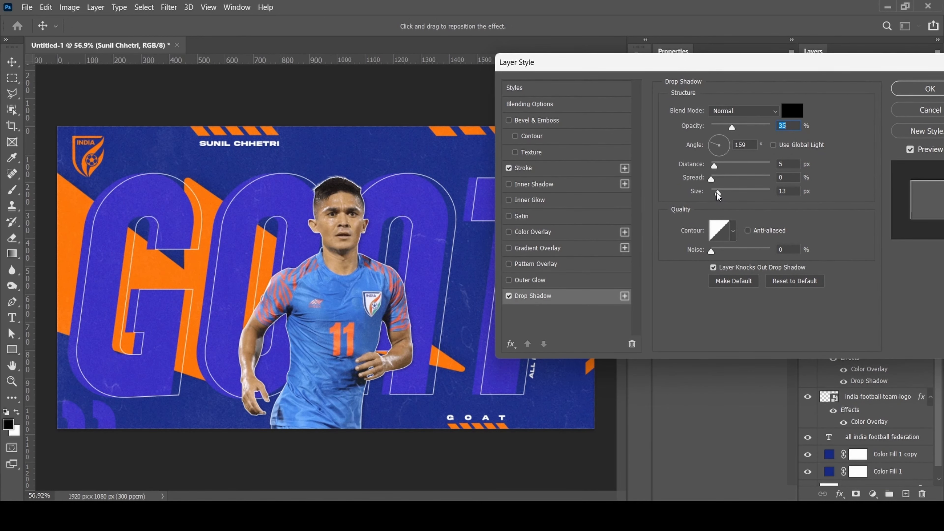
drag(714, 165, 758, 165)
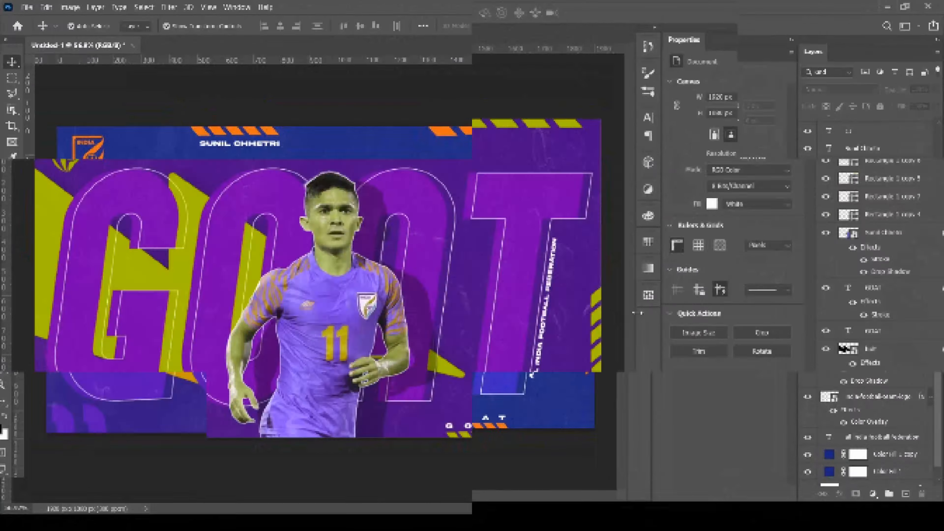